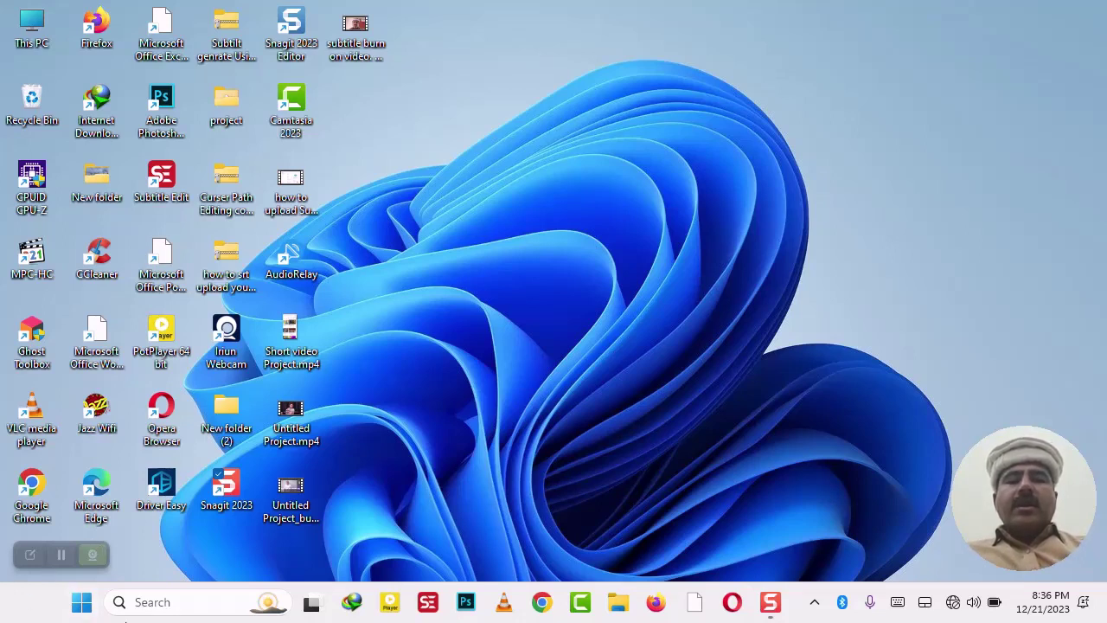
Launch Subtitle Edit and load the video file Untitled Project.mp4 from the Desktop
{"action": "left_click", "coordinate": [429, 602]}
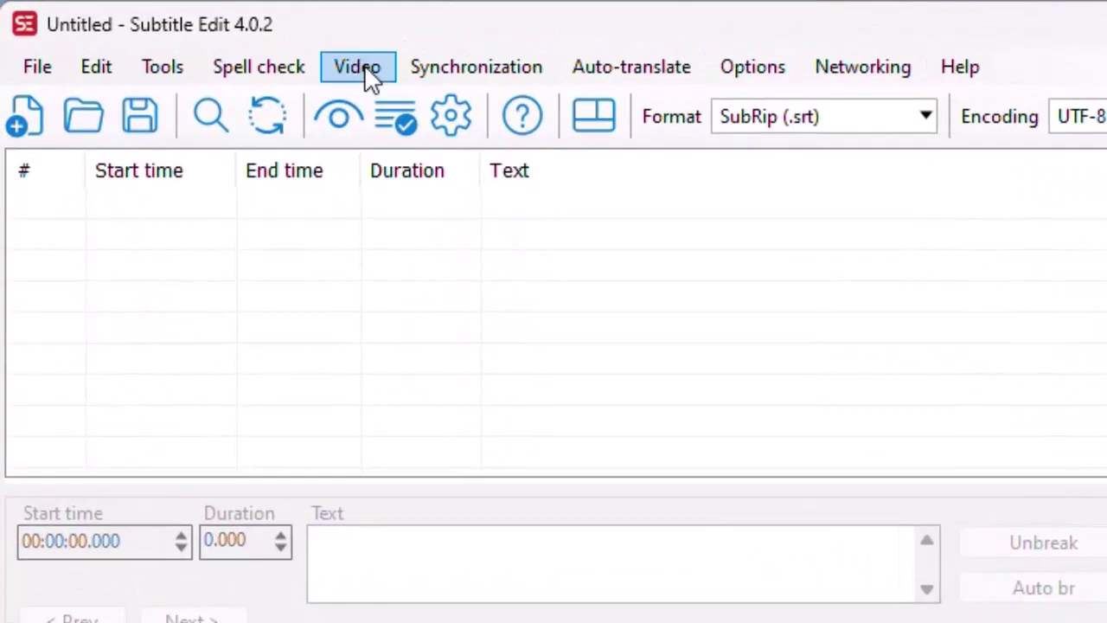
{"action": "left_click", "coordinate": [199, 36]}
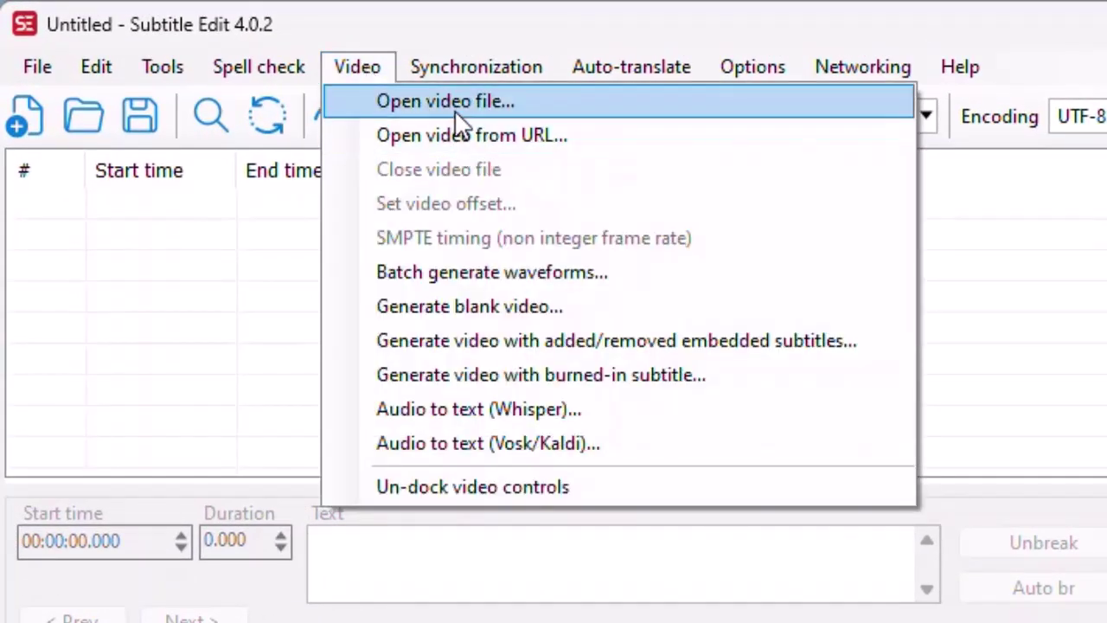
{"action": "left_click", "coordinate": [455, 112]}
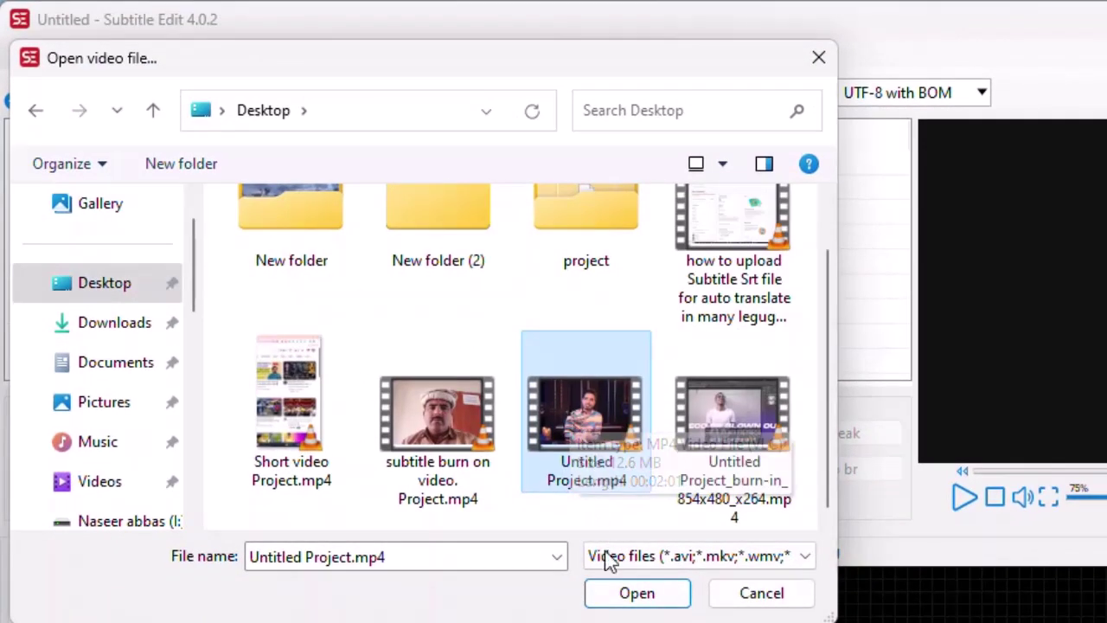
{"action": "left_click", "coordinate": [631, 603]}
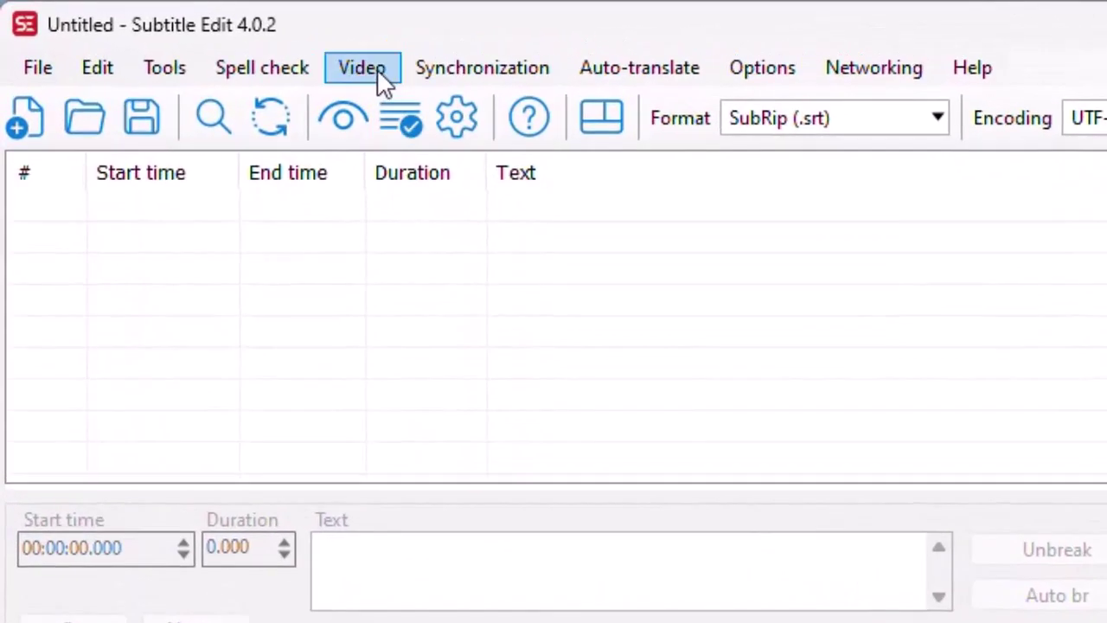
Generate English subtitles from the video's audio with Whisper, using the Purfview's Faster-Whisper engine and the tiny.en model
{"action": "left_click", "coordinate": [363, 69]}
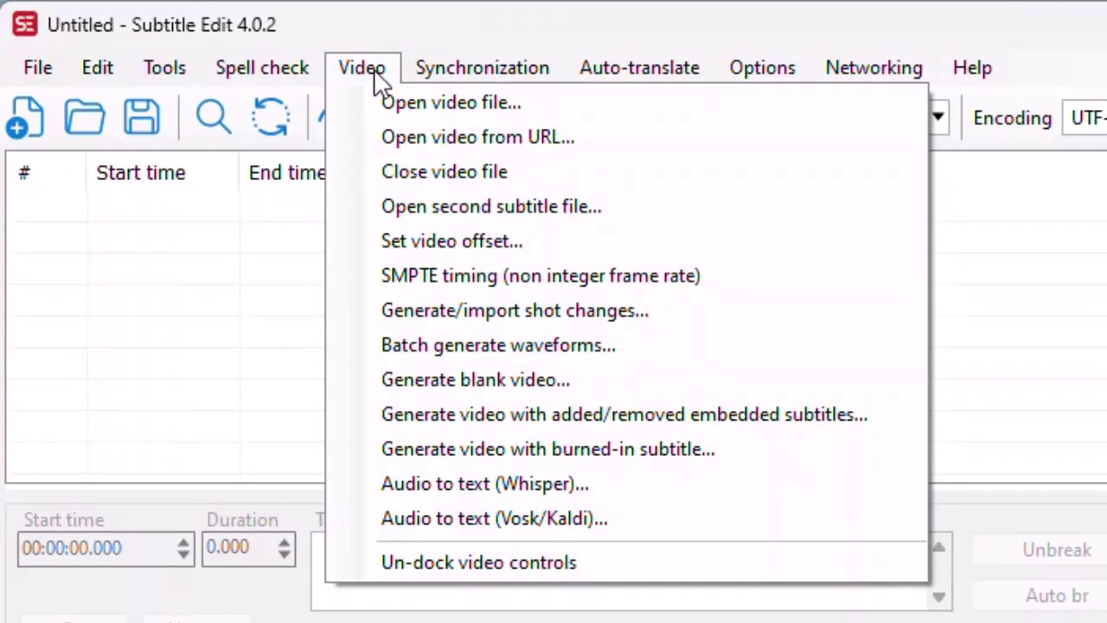
{"action": "left_click", "coordinate": [362, 66]}
{"action": "left_click", "coordinate": [363, 68]}
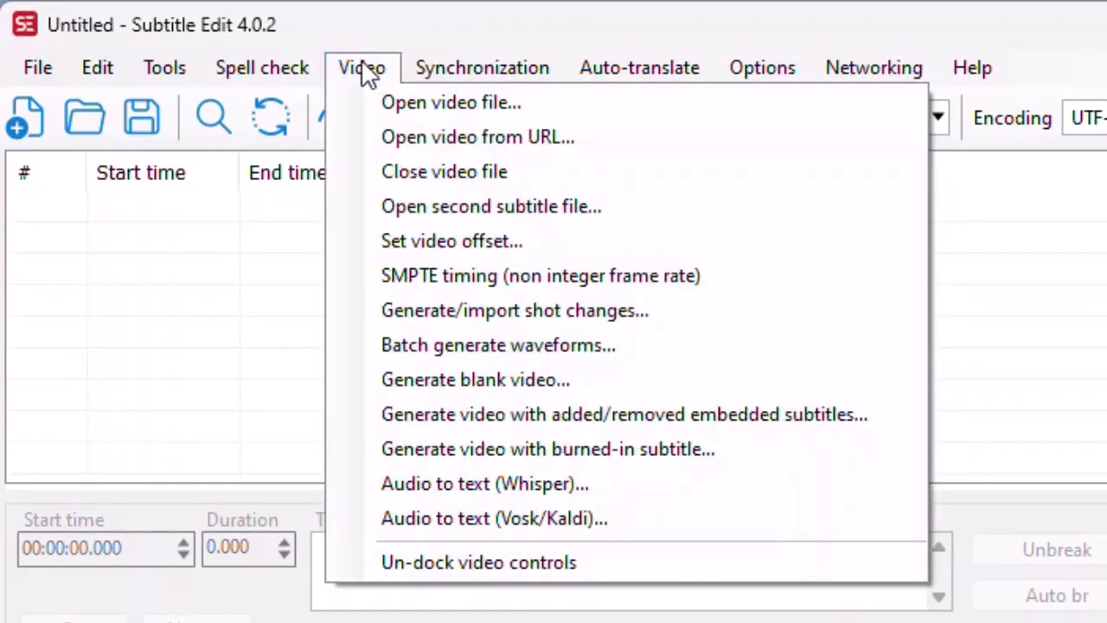
{"action": "left_click", "coordinate": [436, 497]}
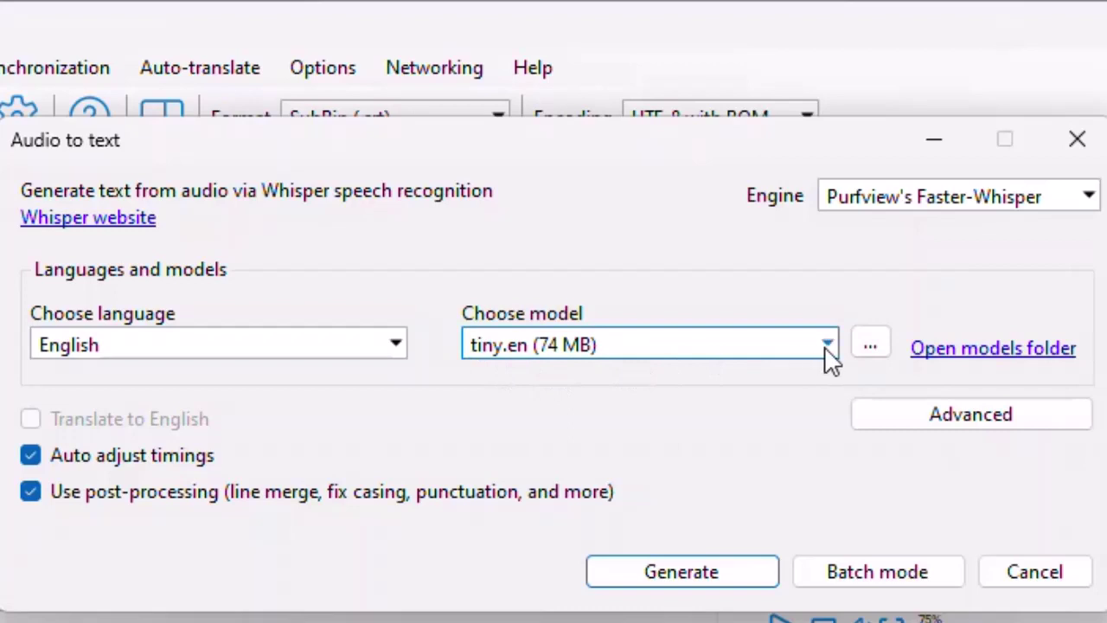
{"action": "left_click", "coordinate": [870, 343]}
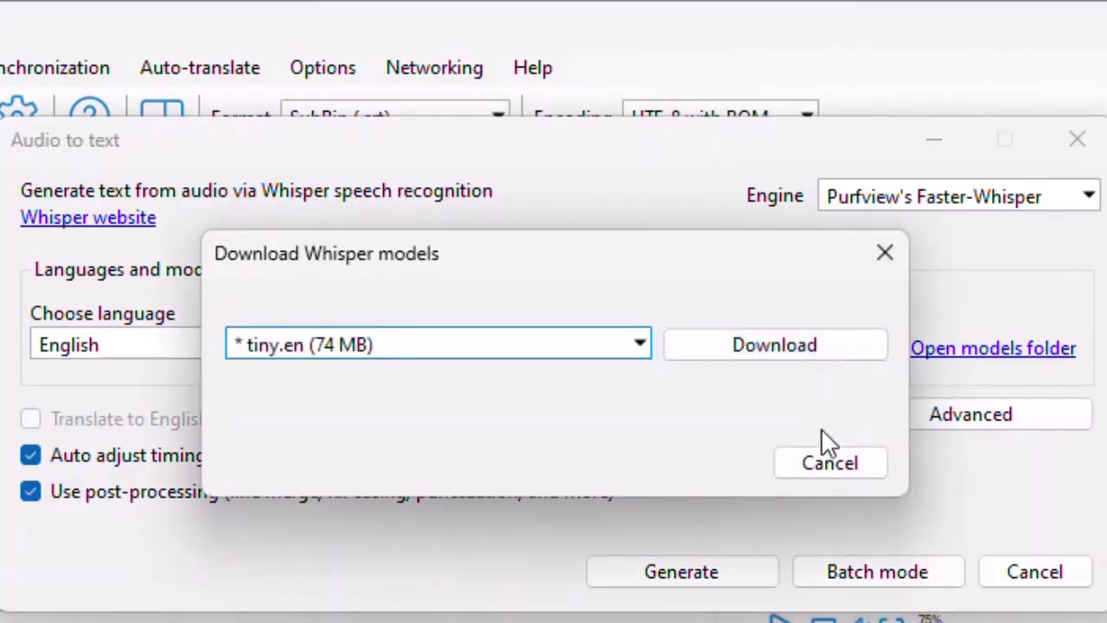
{"action": "left_click", "coordinate": [832, 468]}
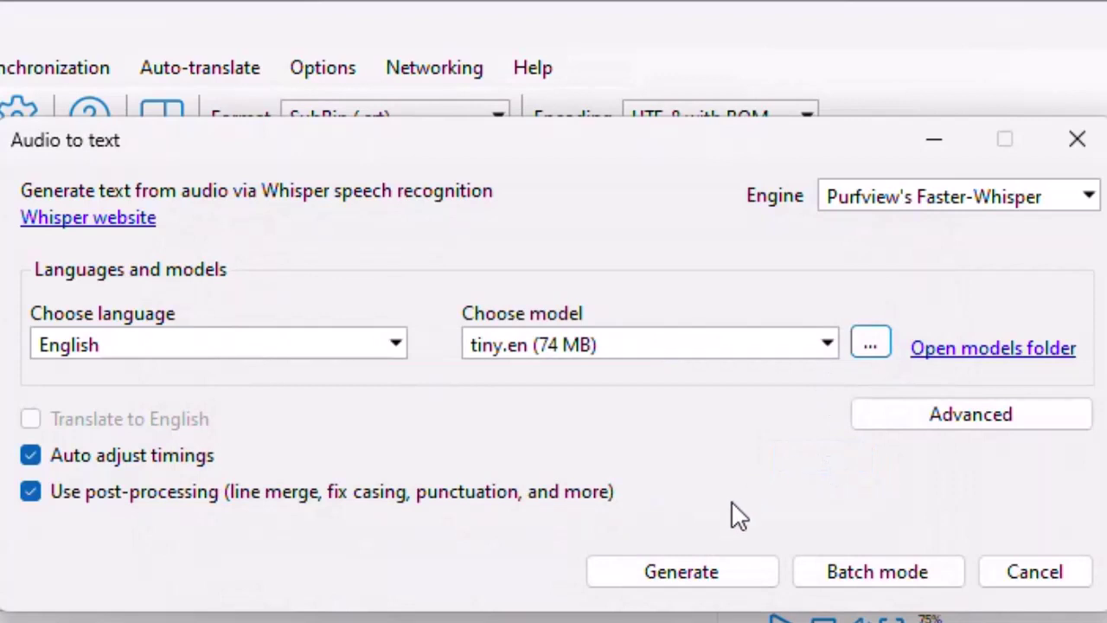
{"action": "left_click", "coordinate": [721, 572]}
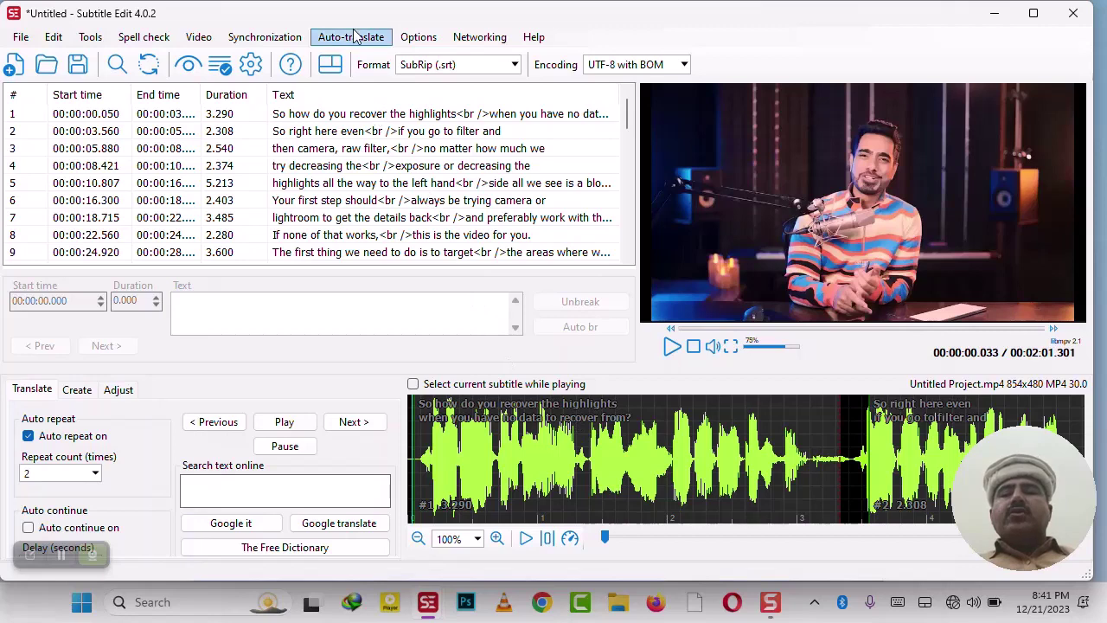
Auto-translate the subtitles from English to Hindi with Google Translate V1 API and apply the translation
{"action": "left_click", "coordinate": [352, 37]}
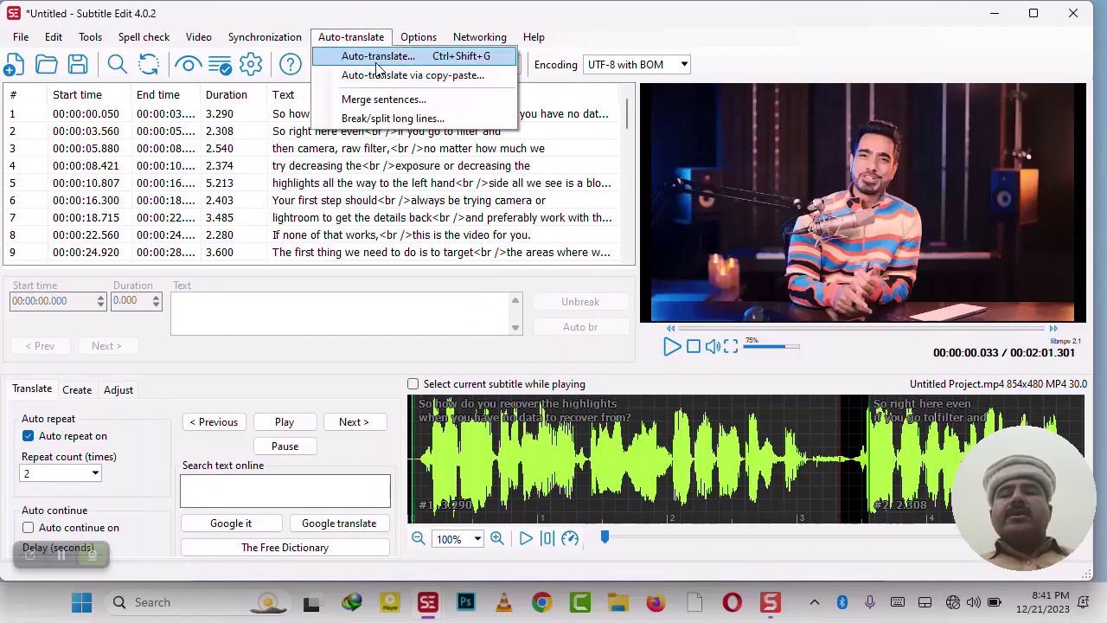
{"action": "left_click", "coordinate": [376, 56]}
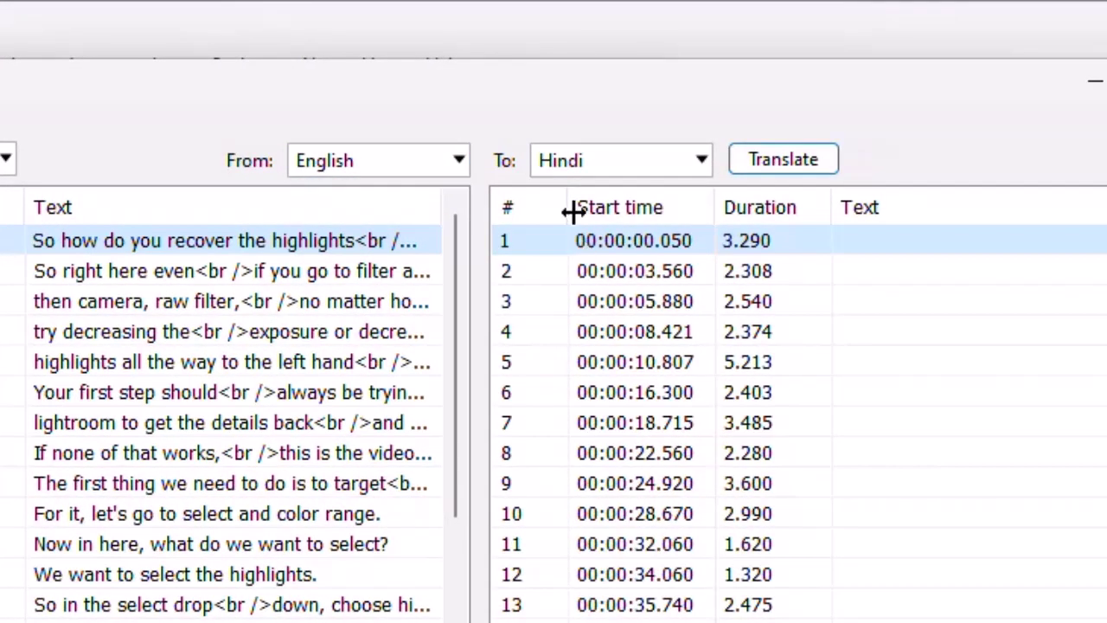
{"action": "left_click", "coordinate": [703, 164]}
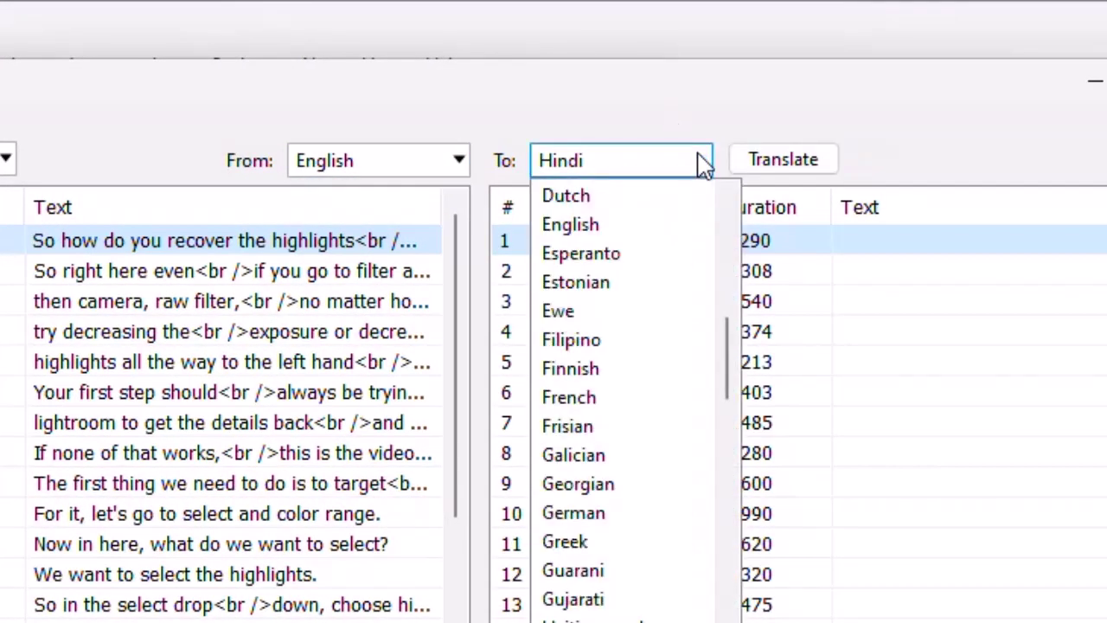
{"action": "left_click", "coordinate": [702, 165]}
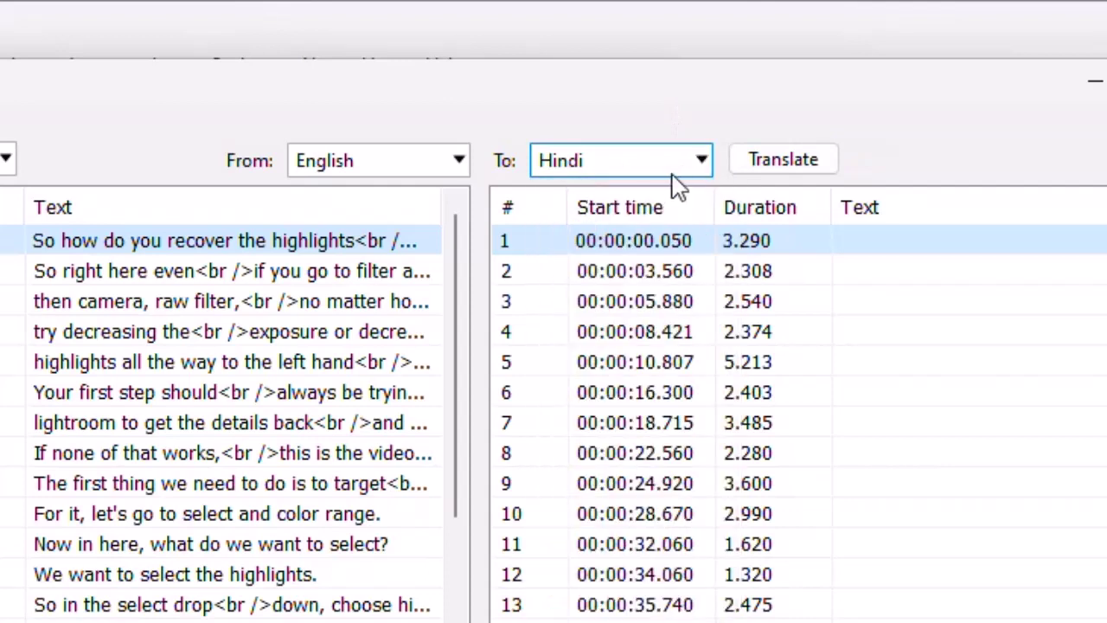
{"action": "left_click", "coordinate": [672, 172]}
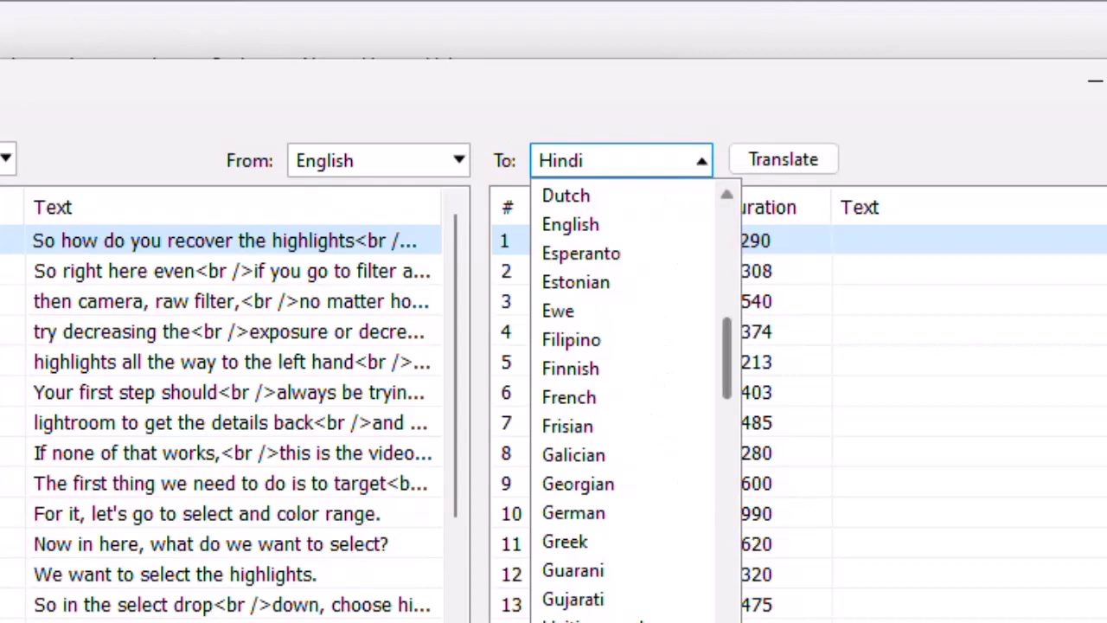
{"action": "scroll", "coordinate": [623, 398], "scroll_direction": "down", "scroll_amount": 7}
{"action": "left_click", "coordinate": [793, 173]}
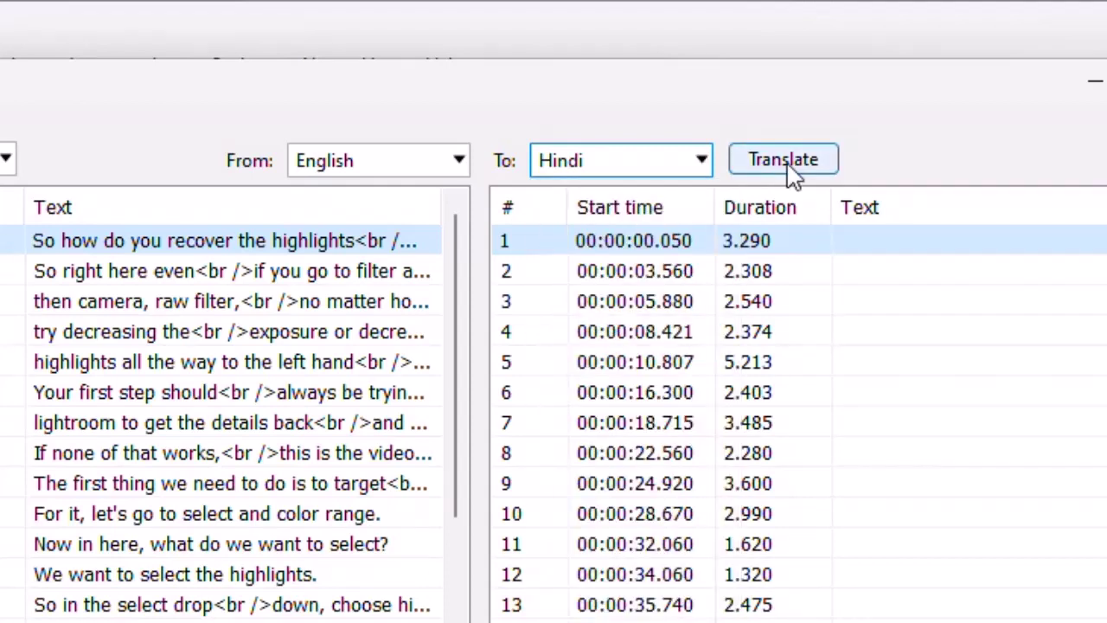
{"action": "left_click", "coordinate": [784, 161]}
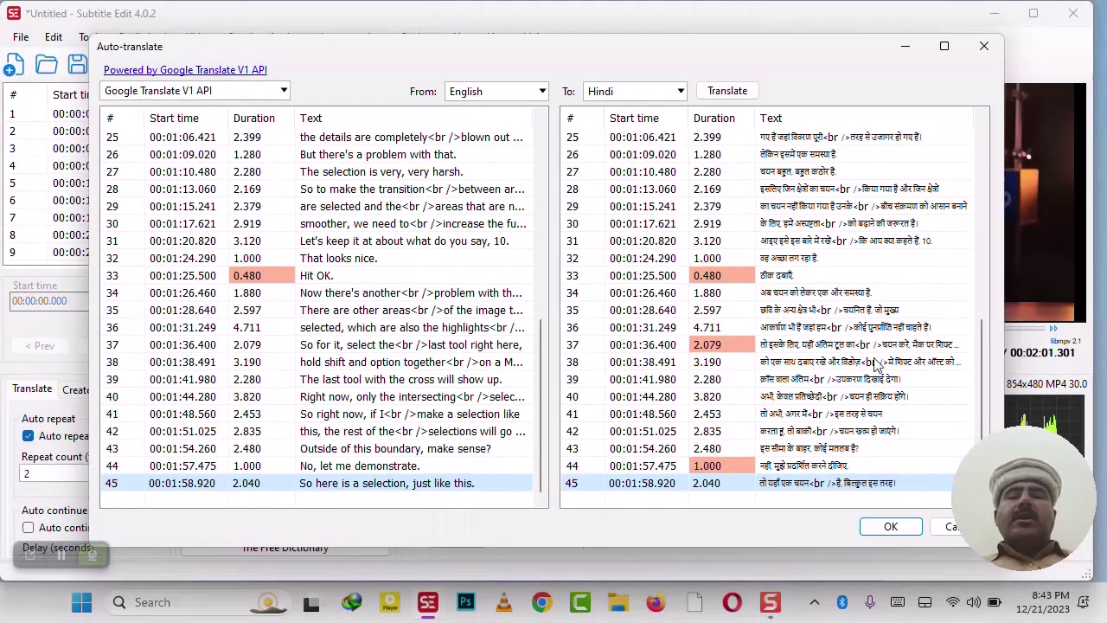
{"action": "left_click", "coordinate": [906, 526]}
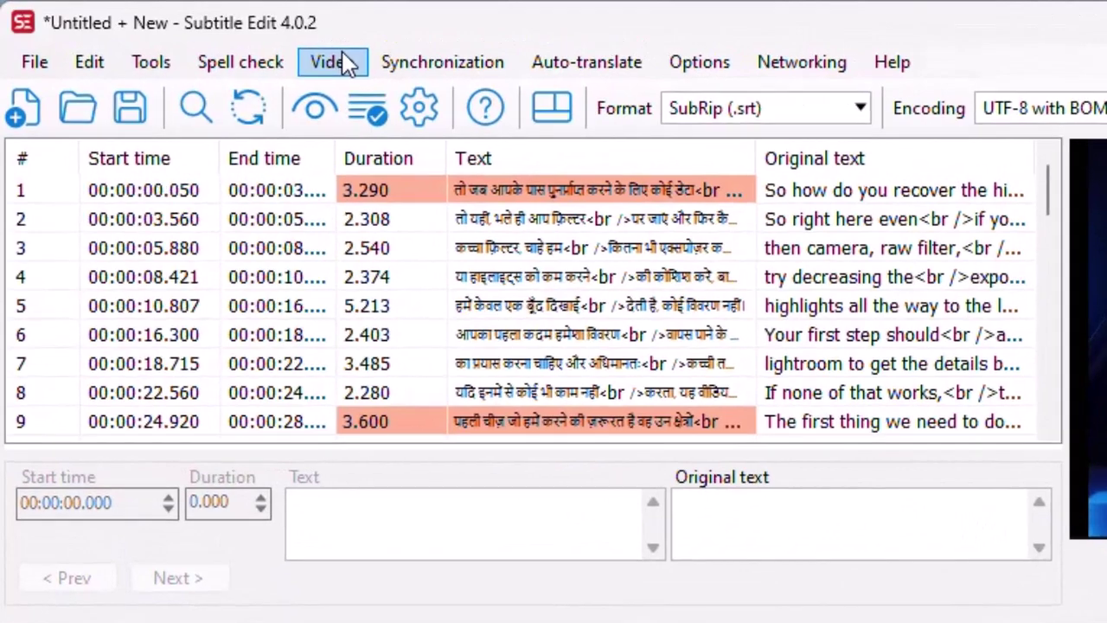
Open the settings for generating a video with burned-in subtitles and set the font size to 40
{"action": "left_click", "coordinate": [203, 37]}
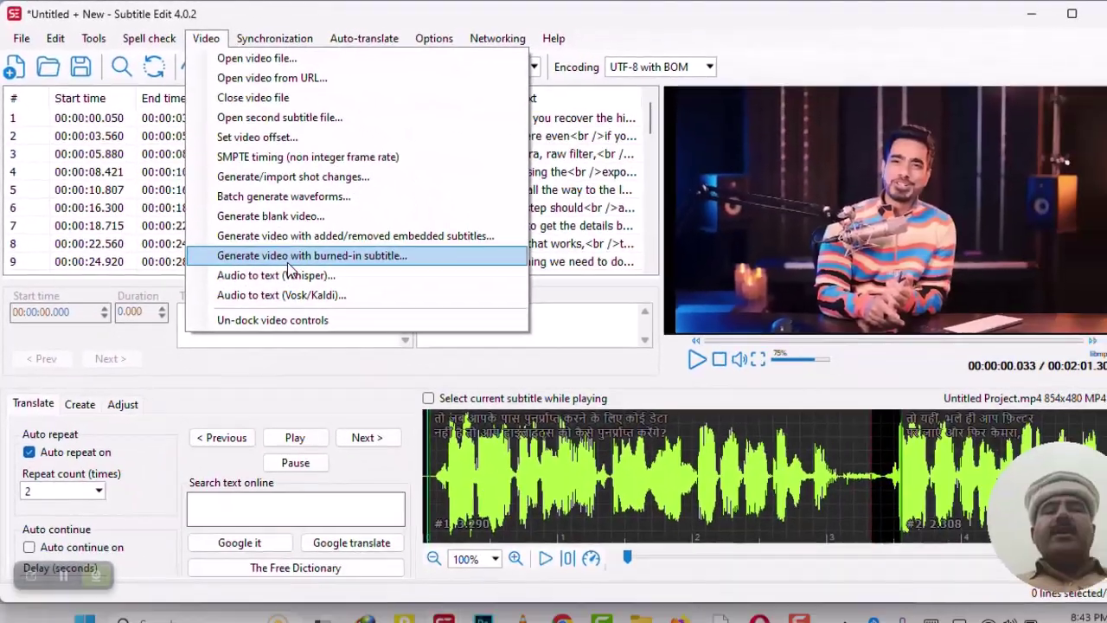
{"action": "left_click", "coordinate": [464, 424]}
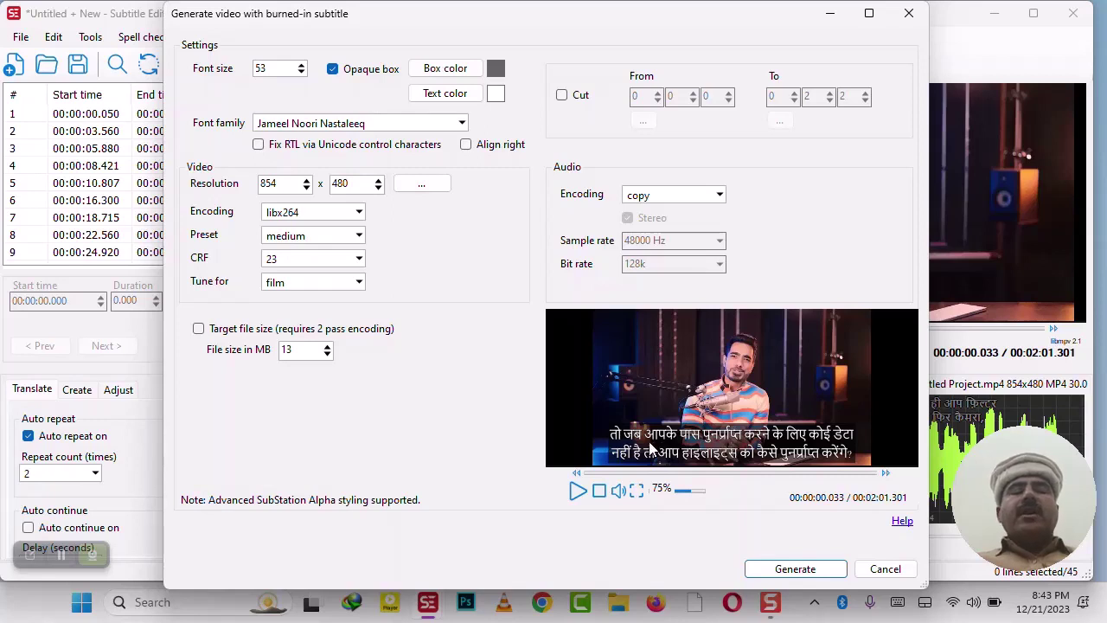
{"action": "left_click", "coordinate": [301, 73]}
{"action": "left_click", "coordinate": [301, 74]}
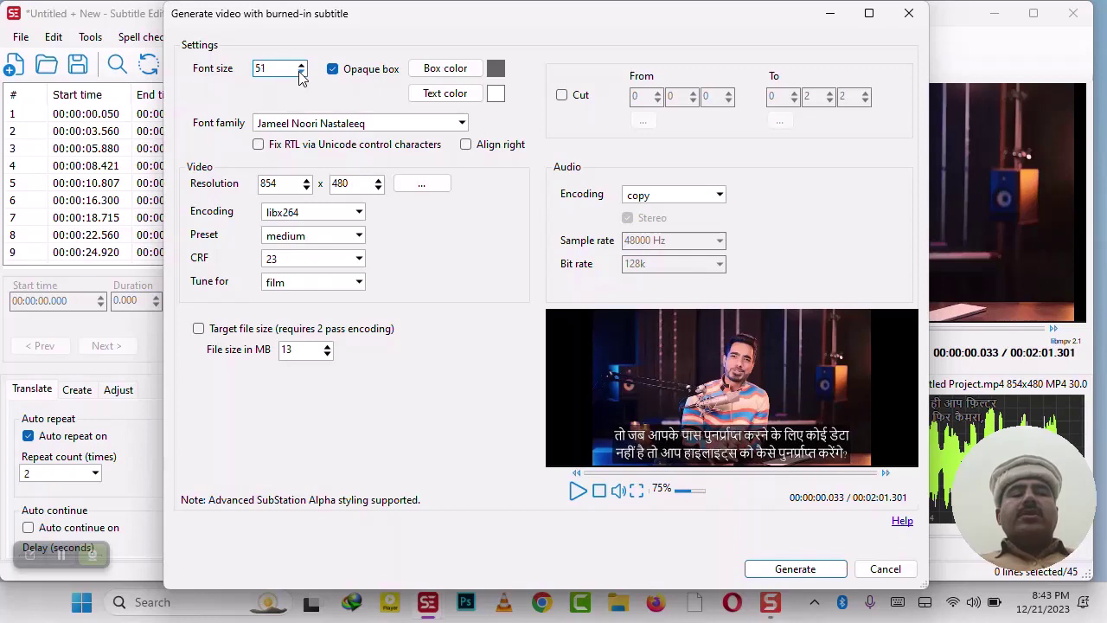
{"action": "left_click", "coordinate": [301, 73]}
{"action": "left_click", "coordinate": [301, 73]}
{"action": "left_click", "coordinate": [301, 74]}
{"action": "left_click", "coordinate": [301, 74]}
{"action": "left_click", "coordinate": [301, 73]}
{"action": "left_click", "coordinate": [301, 74]}
{"action": "left_click", "coordinate": [301, 74]}
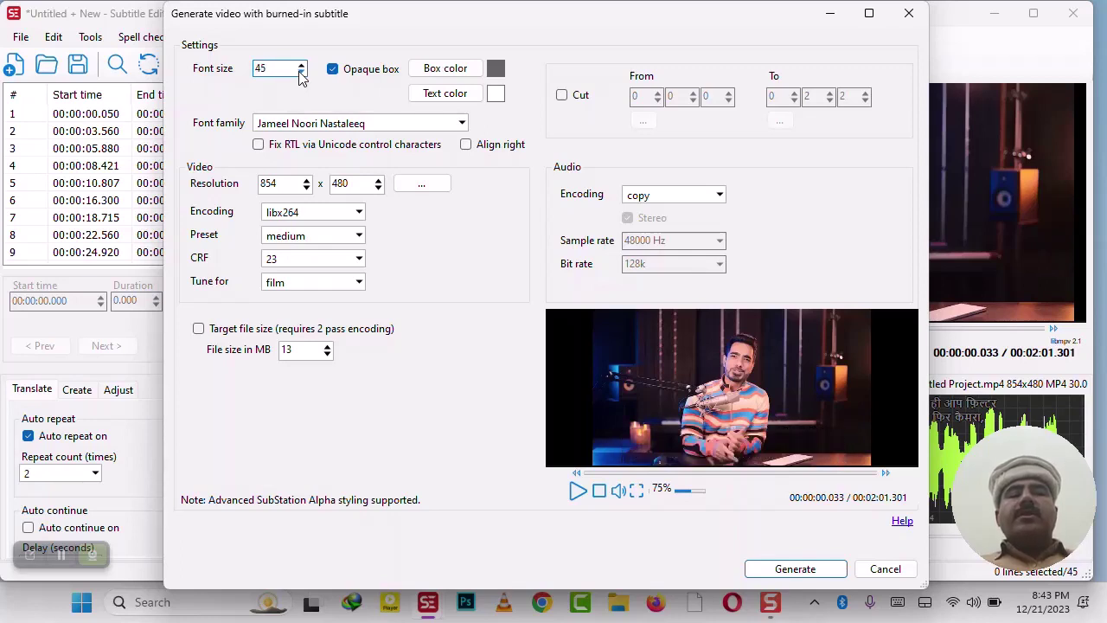
{"action": "left_click", "coordinate": [301, 73]}
{"action": "left_click", "coordinate": [301, 74]}
{"action": "left_click", "coordinate": [301, 73]}
{"action": "left_click", "coordinate": [301, 74]}
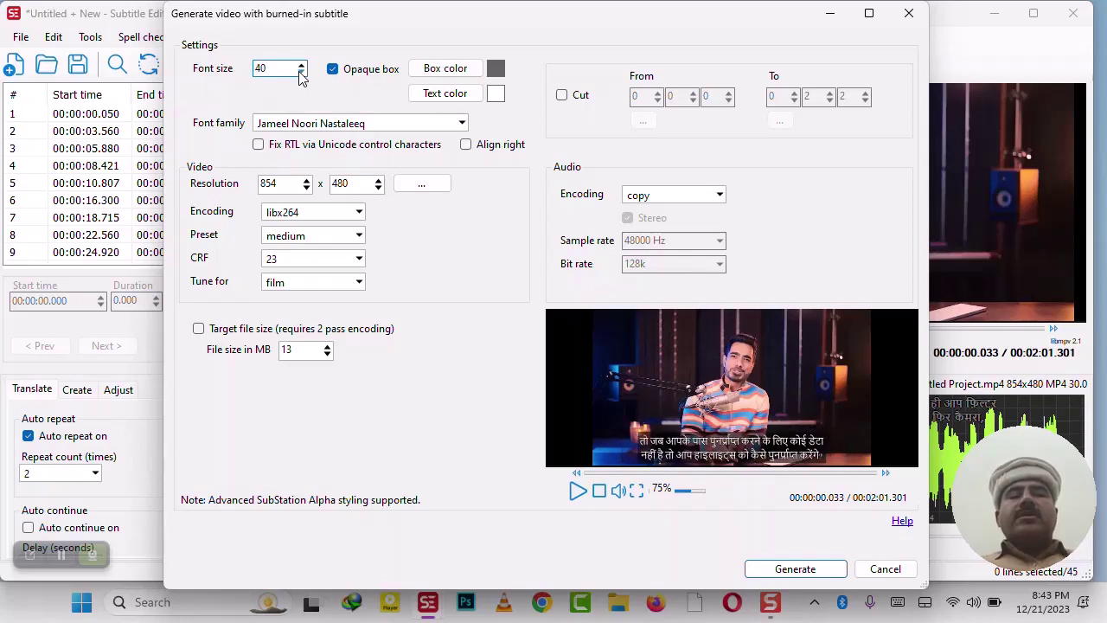
Check the font family and text color choices, enable right alignment and the Unicode RTL fix, and close the burned-in subtitle settings without generating
{"action": "left_click", "coordinate": [441, 130]}
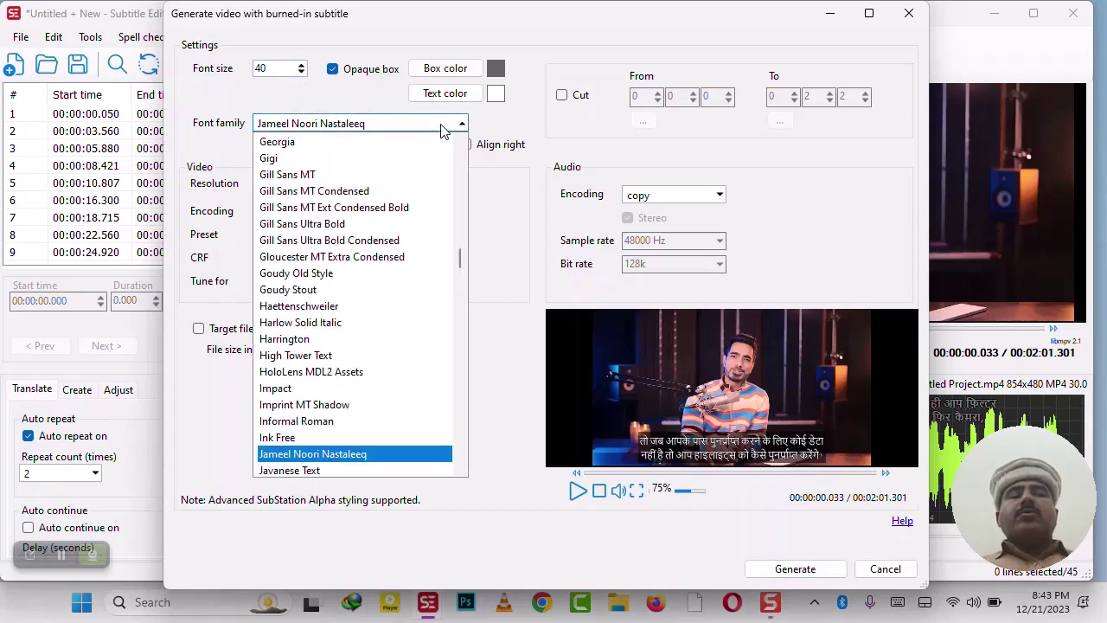
{"action": "left_click", "coordinate": [441, 126]}
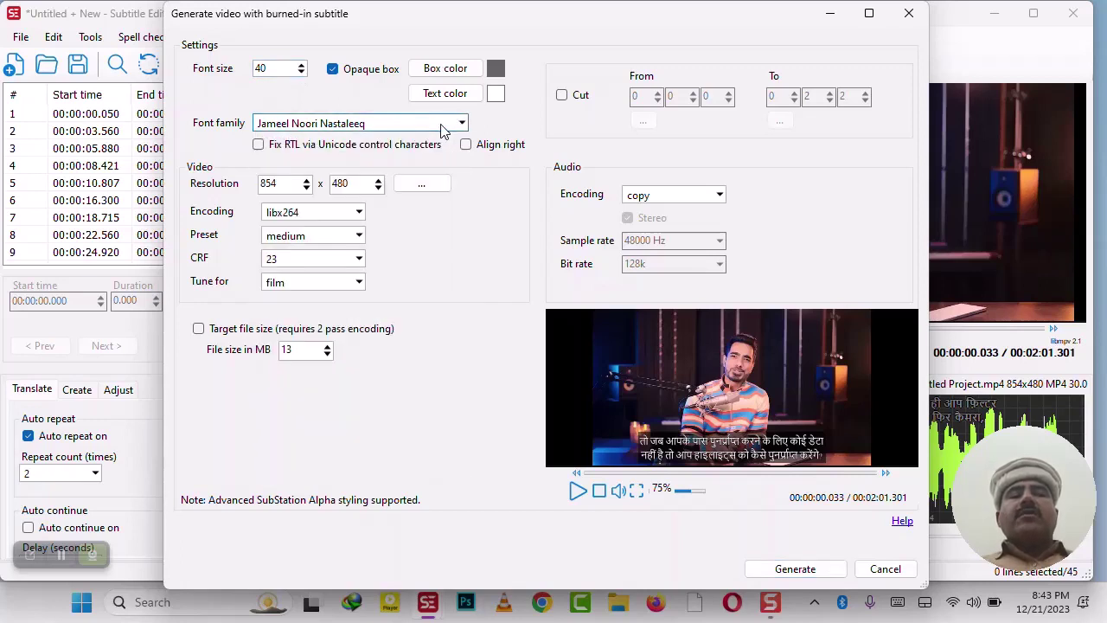
{"action": "left_click", "coordinate": [494, 94]}
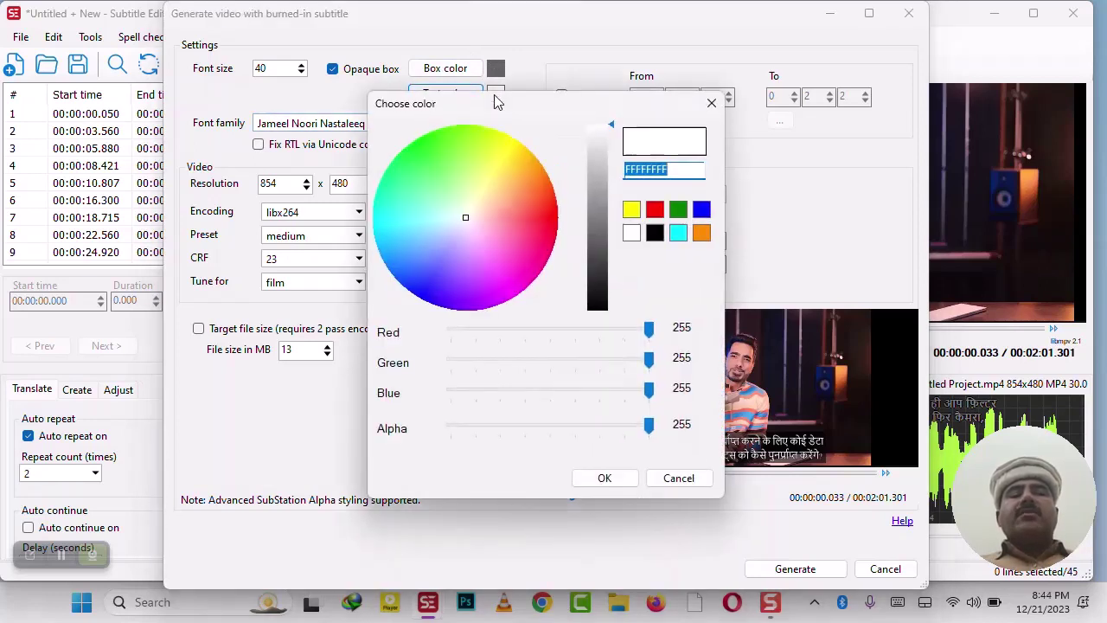
{"action": "left_click", "coordinate": [709, 106]}
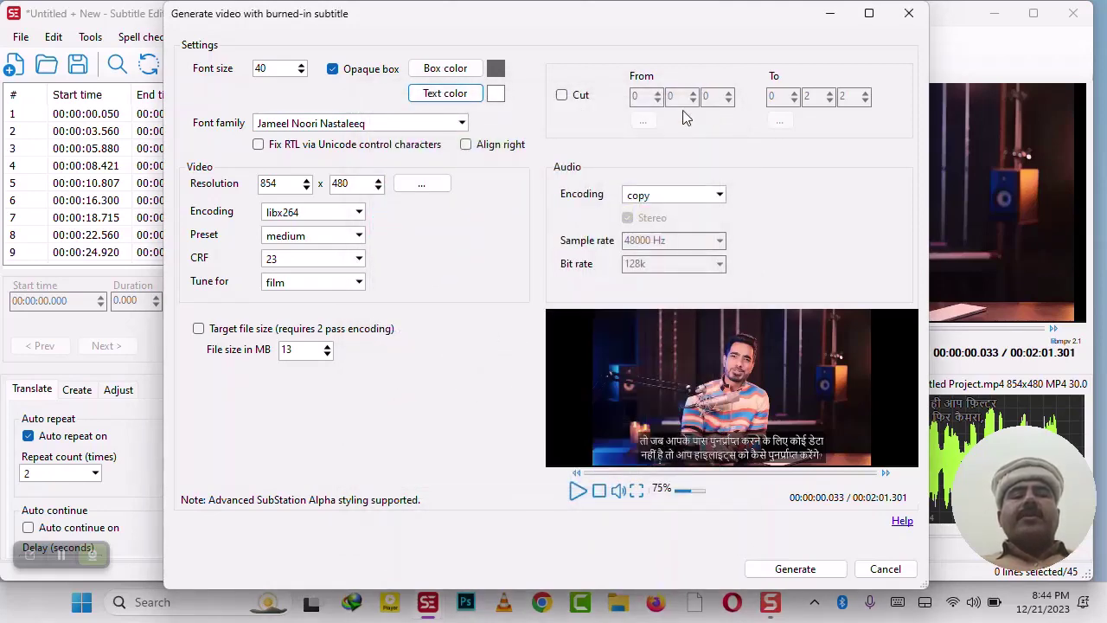
{"action": "left_click", "coordinate": [465, 145]}
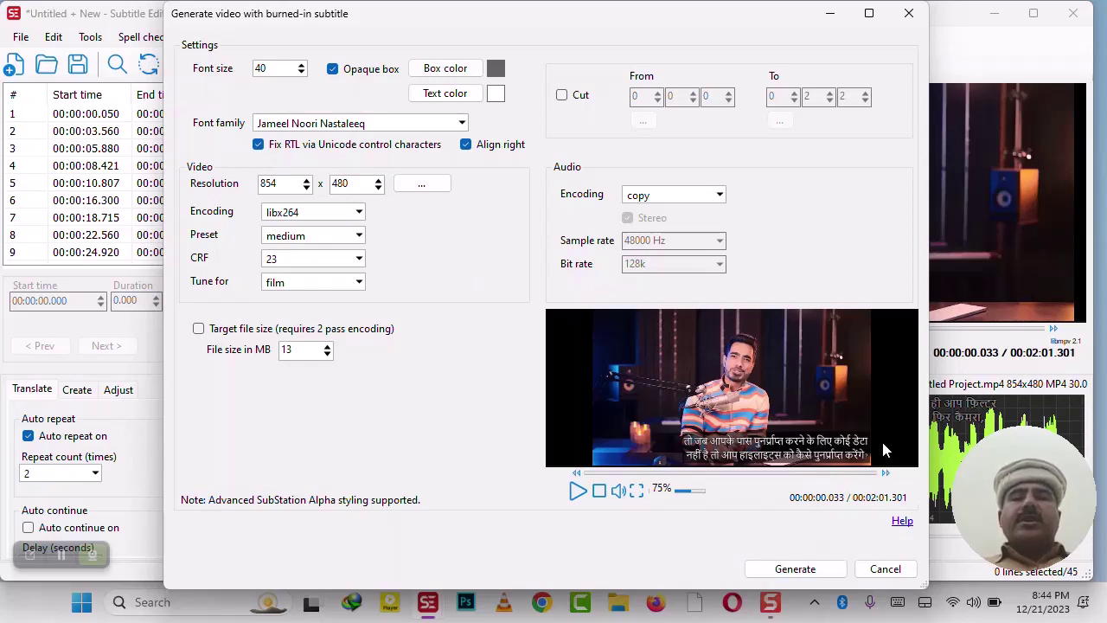
{"action": "left_click", "coordinate": [908, 19]}
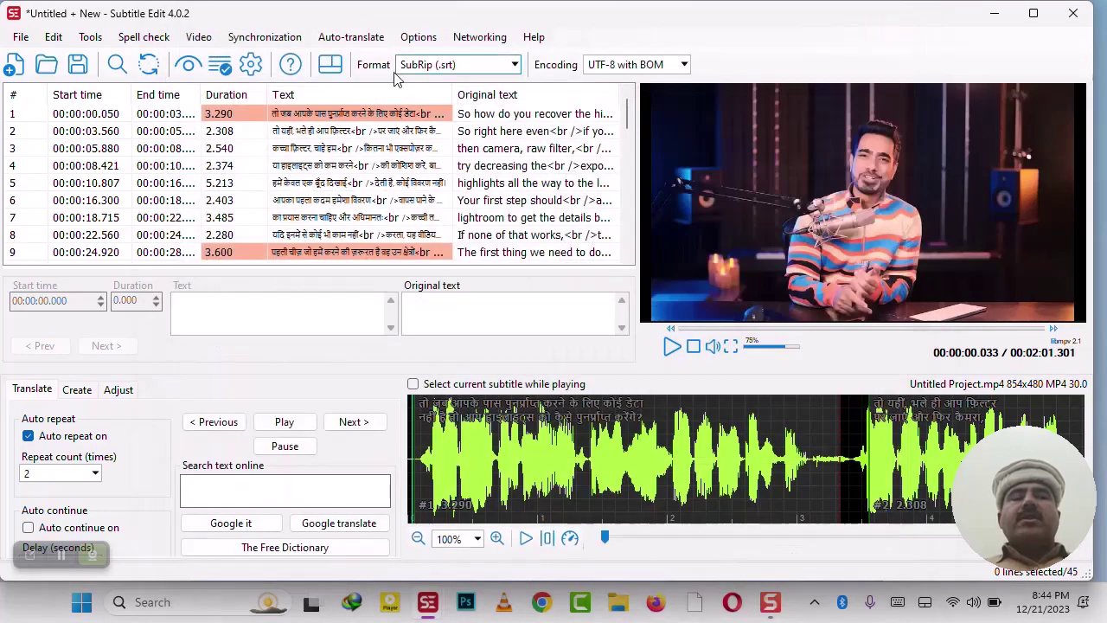
Auto-translate the subtitles from Hindi to Urdu with Google Translate V1 API and apply the translation
{"action": "left_click", "coordinate": [358, 40]}
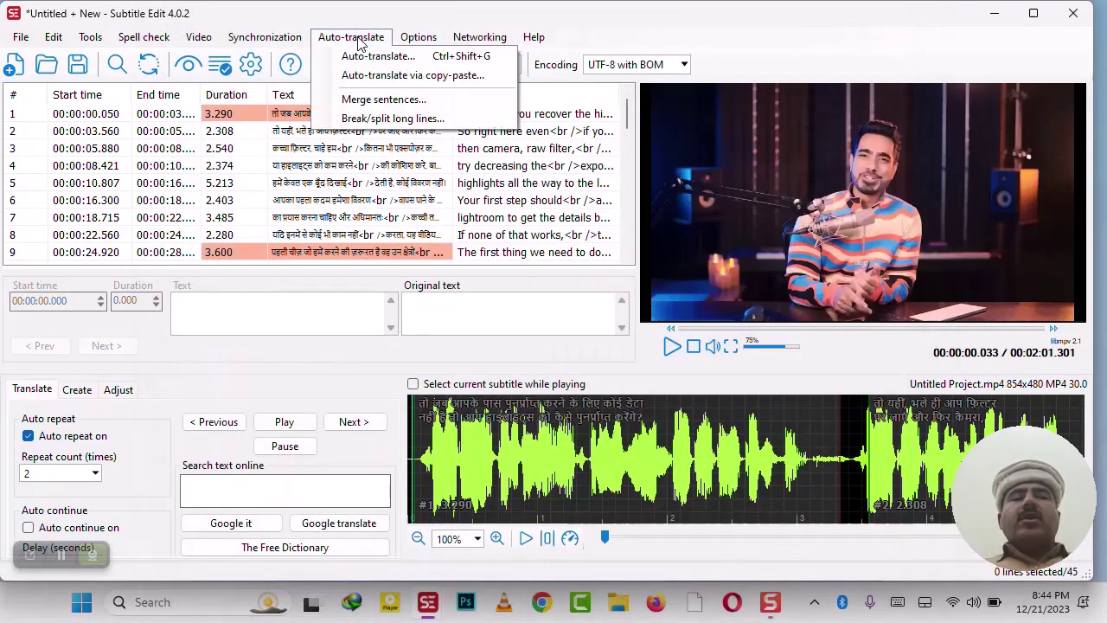
{"action": "left_click", "coordinate": [371, 55]}
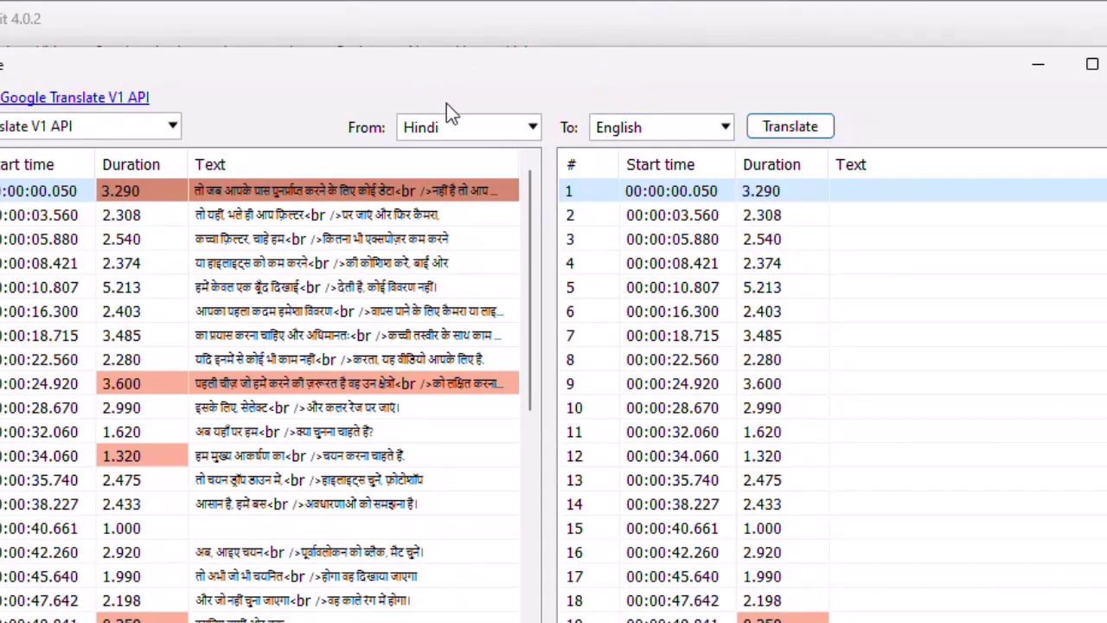
{"action": "left_click", "coordinate": [702, 134]}
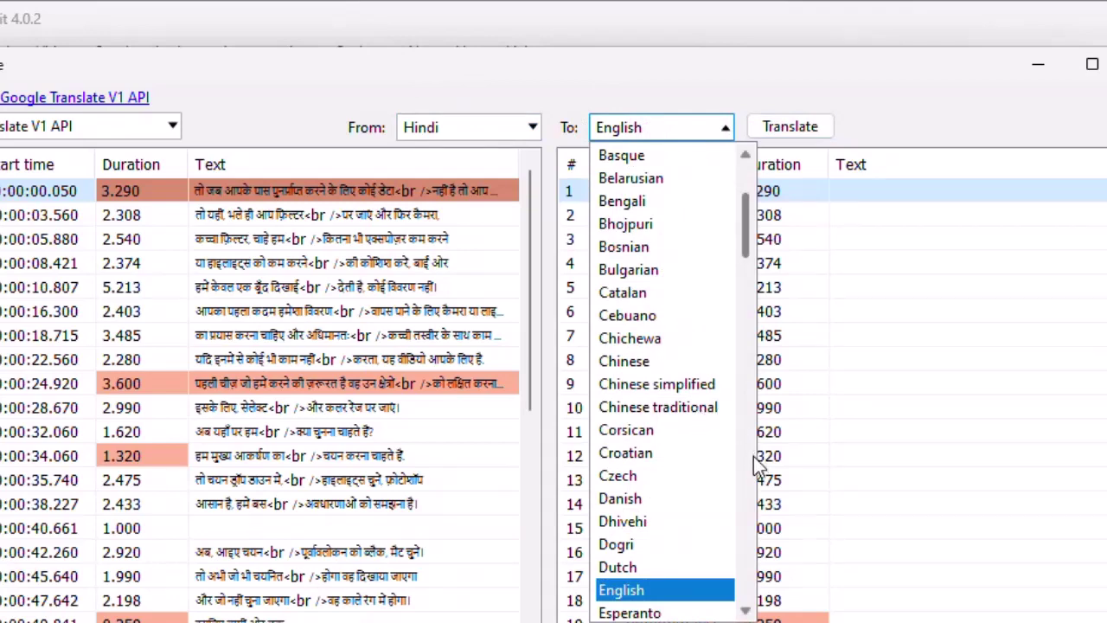
{"action": "scroll", "coordinate": [753, 459], "scroll_direction": "down", "scroll_amount": 13}
{"action": "scroll", "coordinate": [744, 541], "scroll_direction": "down", "scroll_amount": 7}
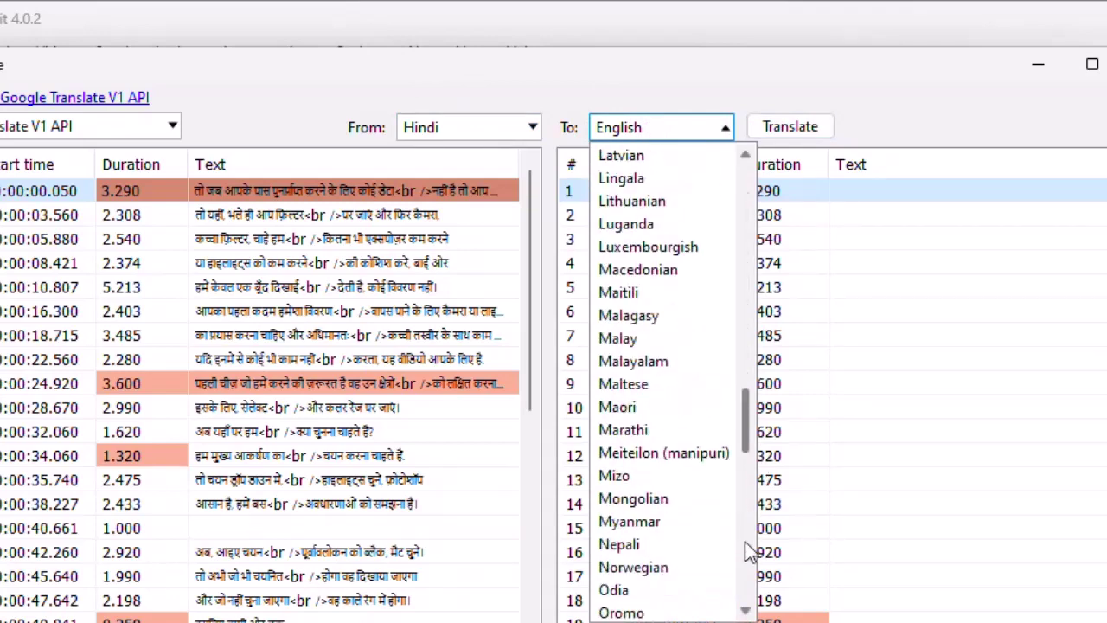
{"action": "scroll", "coordinate": [752, 575], "scroll_direction": "down", "scroll_amount": 7}
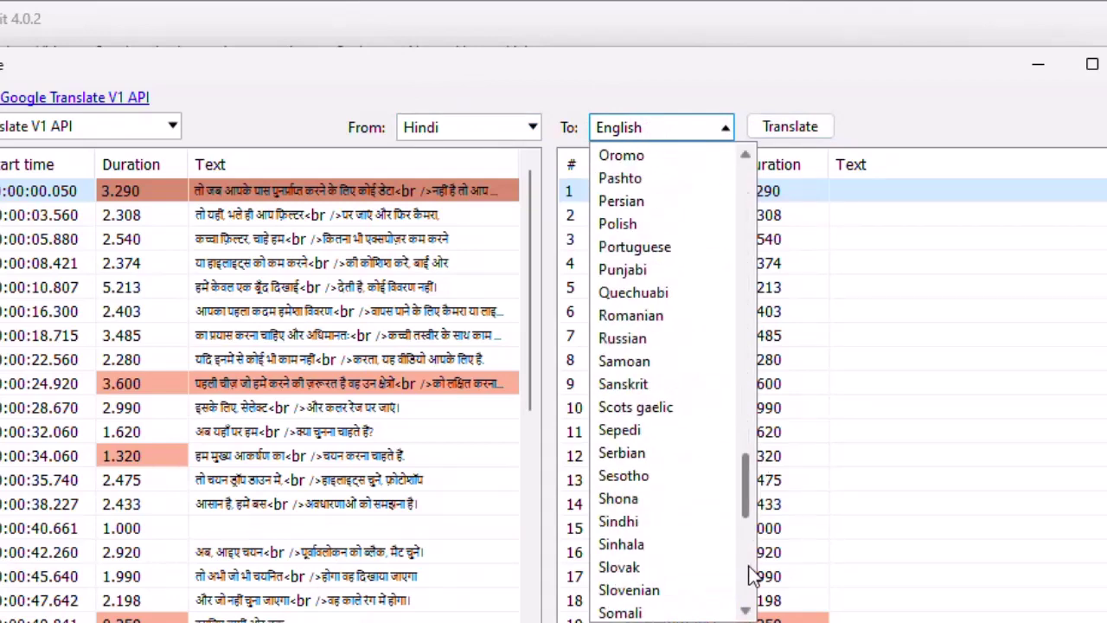
{"action": "scroll", "coordinate": [753, 597], "scroll_direction": "down", "scroll_amount": 7}
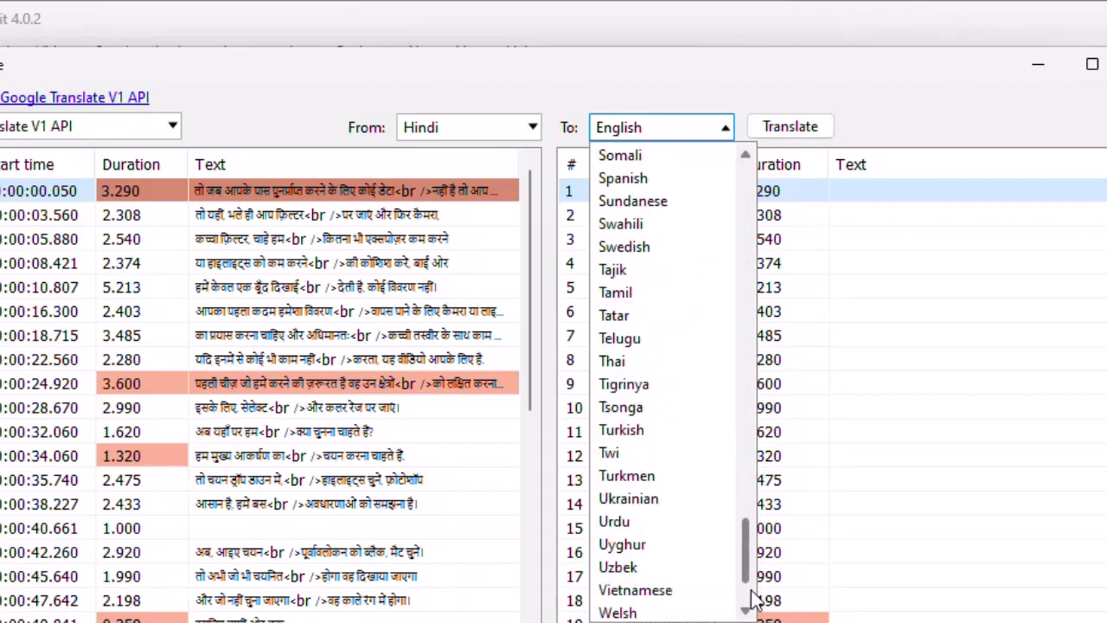
{"action": "left_click", "coordinate": [615, 524]}
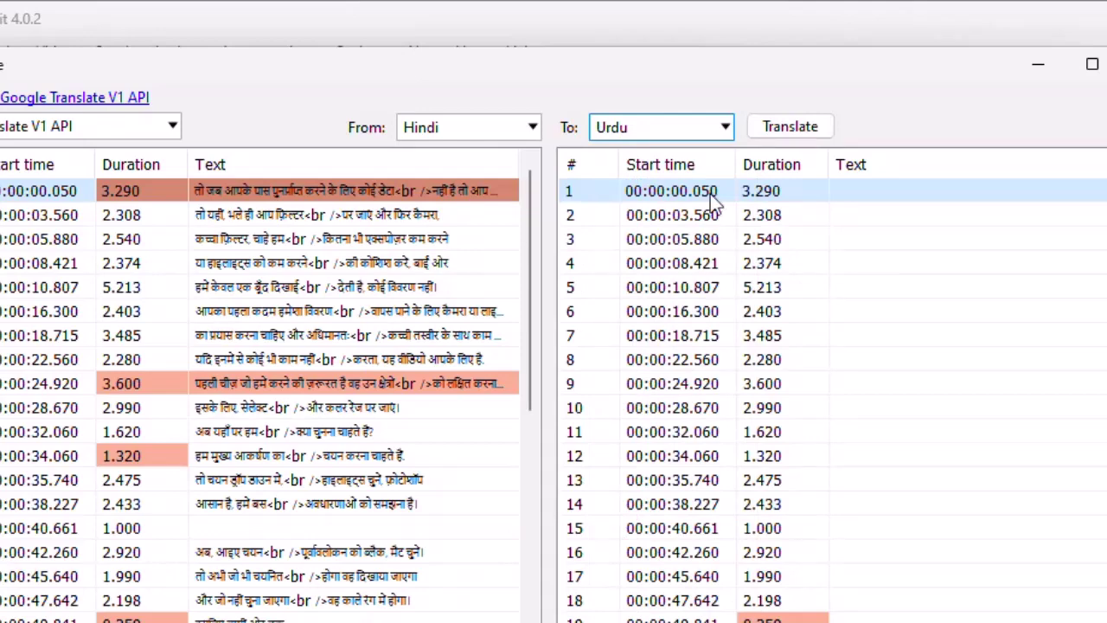
{"action": "left_click", "coordinate": [775, 130]}
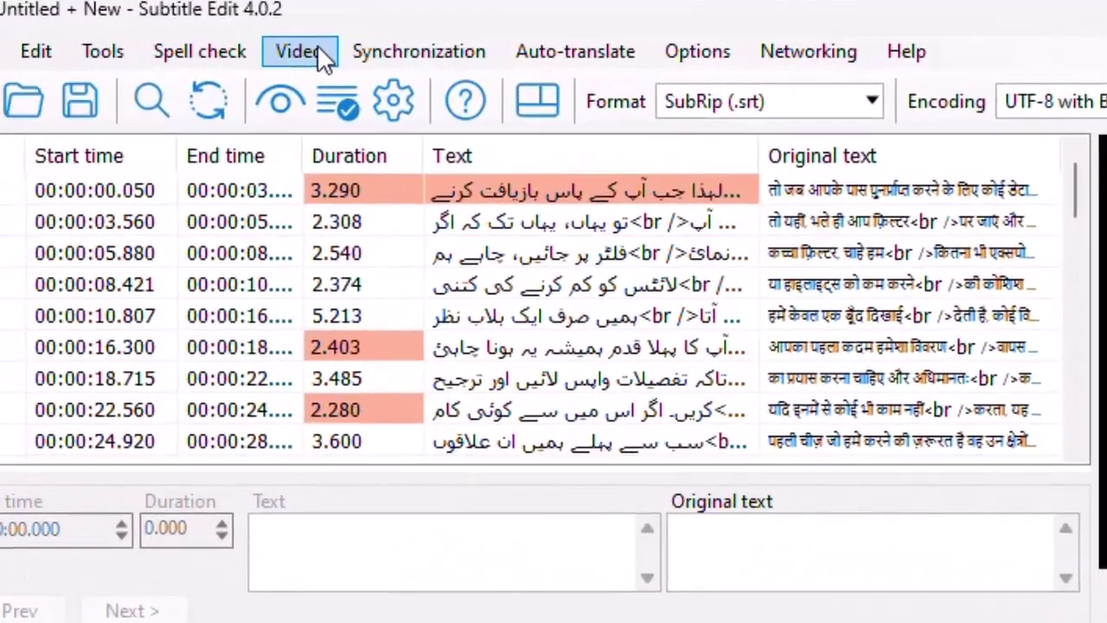
Open the burned-in subtitle video settings, set the font size to 56, turn off right alignment and enable the RTL fix via Unicode control characters
{"action": "left_click", "coordinate": [318, 52]}
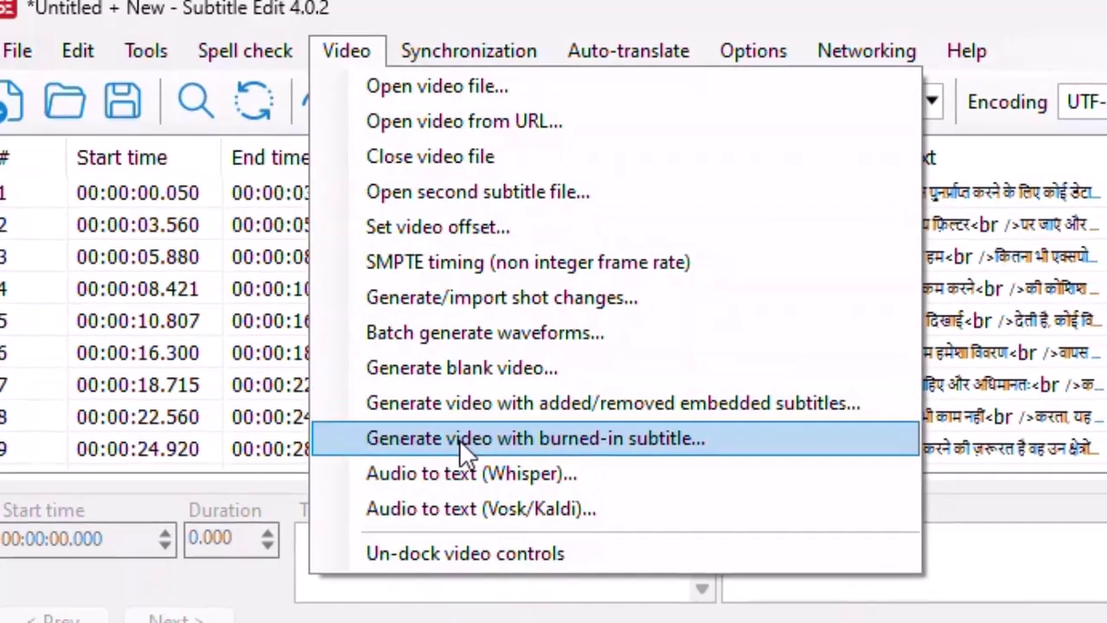
{"action": "left_click", "coordinate": [466, 446]}
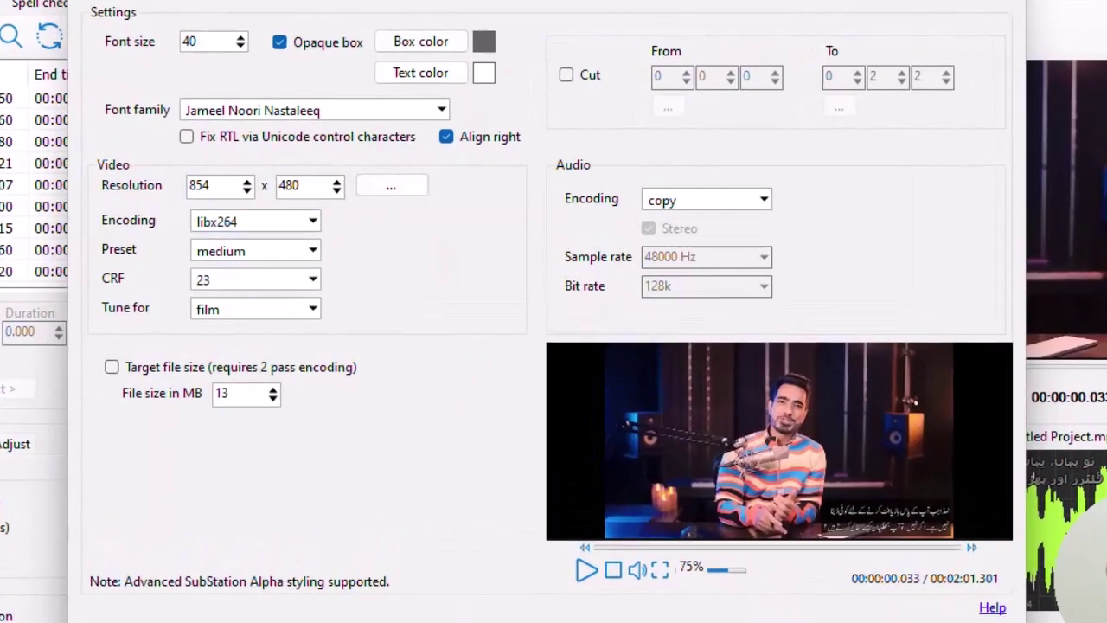
{"action": "left_click", "coordinate": [242, 37]}
{"action": "left_click", "coordinate": [242, 37]}
{"action": "left_click", "coordinate": [242, 37]}
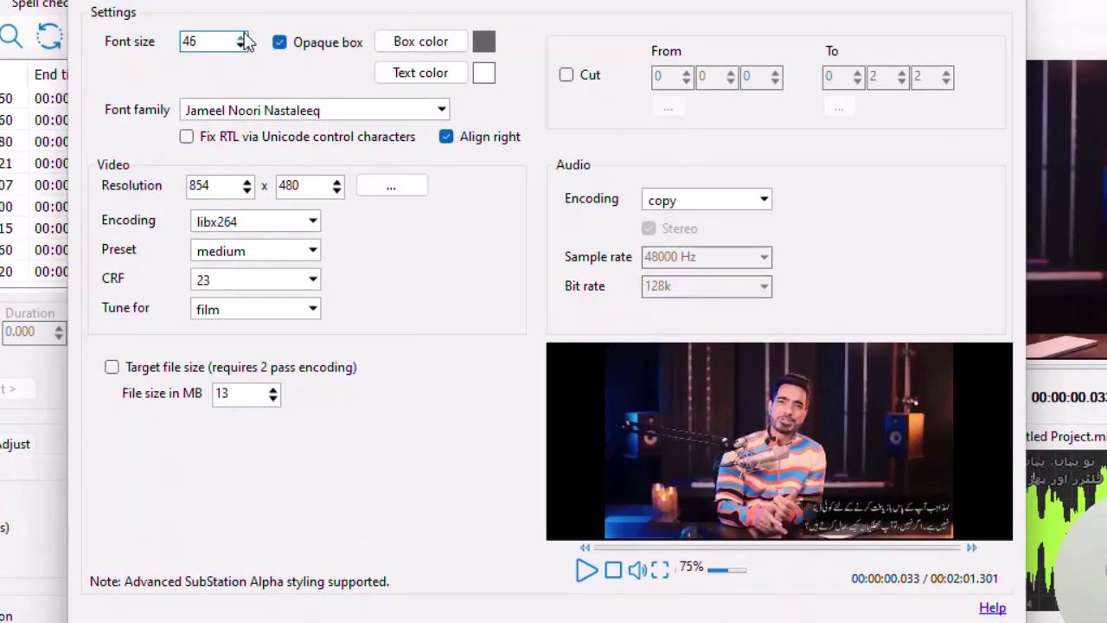
{"action": "left_click", "coordinate": [242, 37]}
{"action": "left_click", "coordinate": [242, 37]}
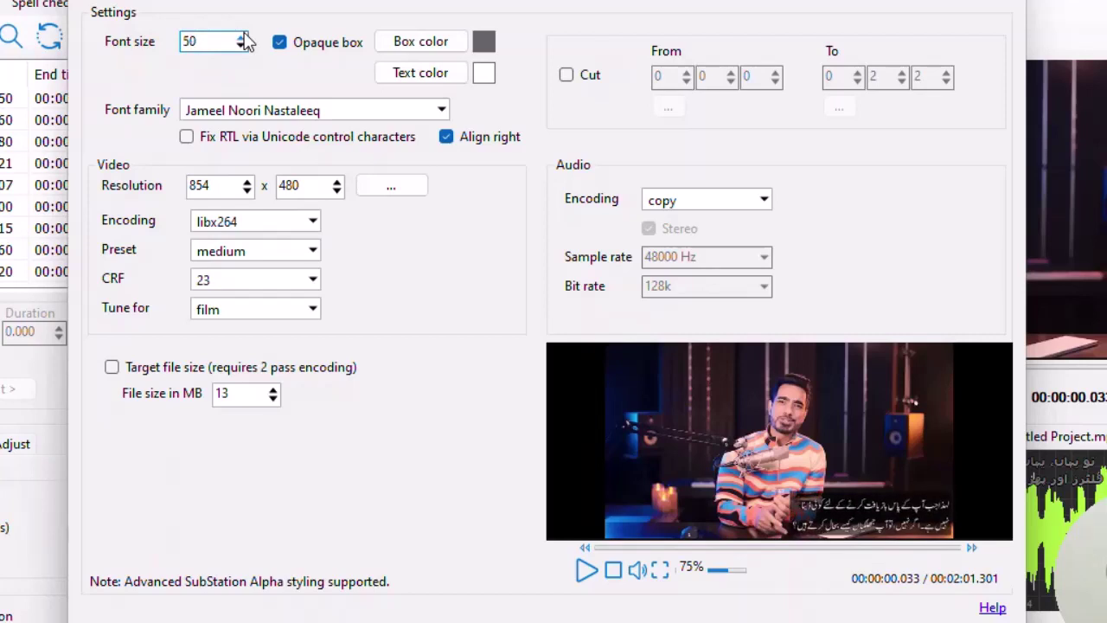
{"action": "left_click", "coordinate": [242, 37]}
{"action": "left_click", "coordinate": [242, 37]}
{"action": "left_click", "coordinate": [242, 37]}
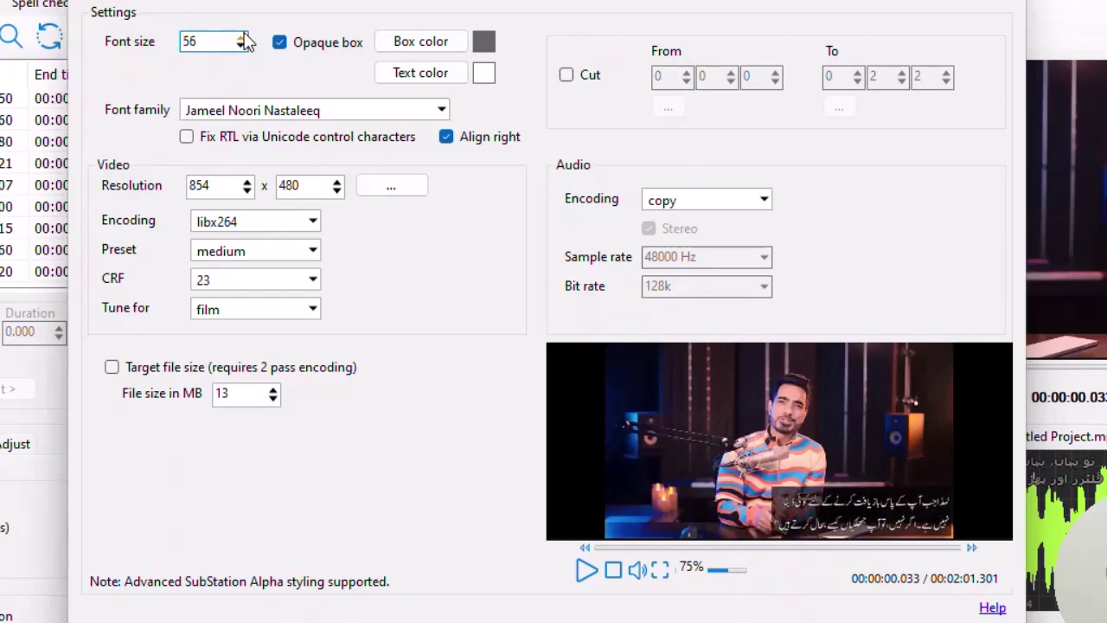
{"action": "left_click", "coordinate": [446, 138]}
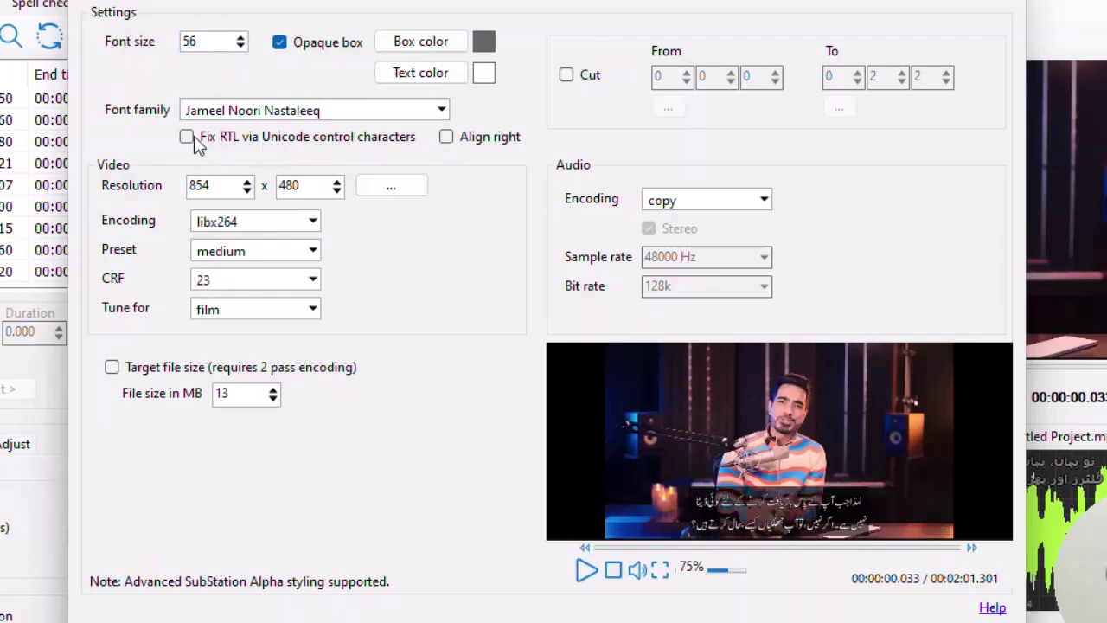
{"action": "left_click", "coordinate": [188, 138]}
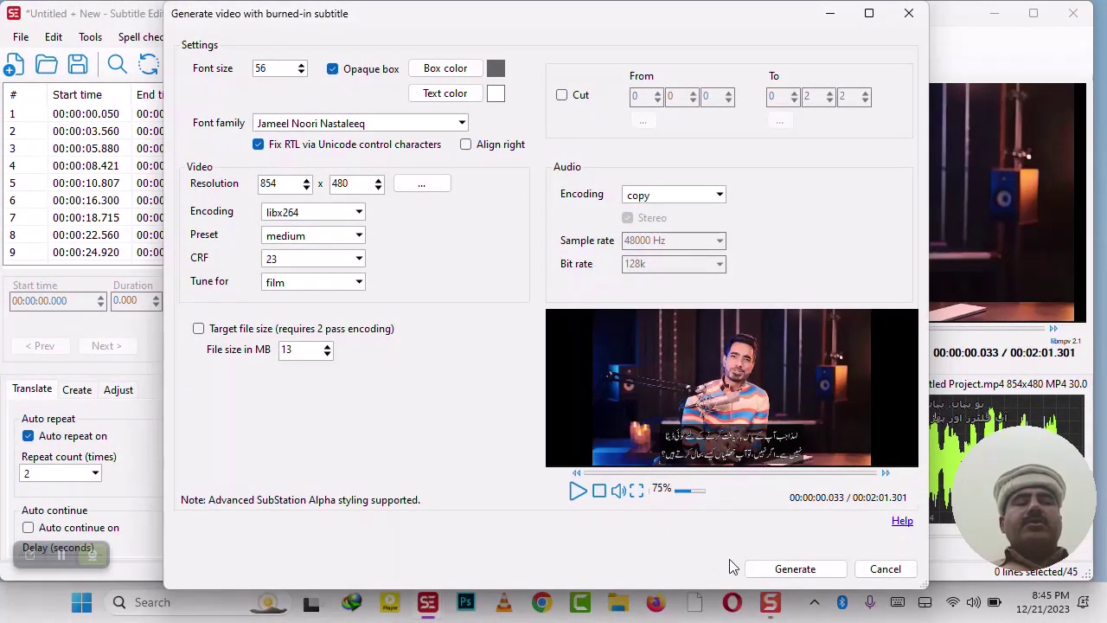
Generate the video with burned-in Urdu subtitles, saving it to the Desktop as Project_burn-in_854x480_x264.mp4, and dismiss the completion message
{"action": "left_click", "coordinate": [761, 569]}
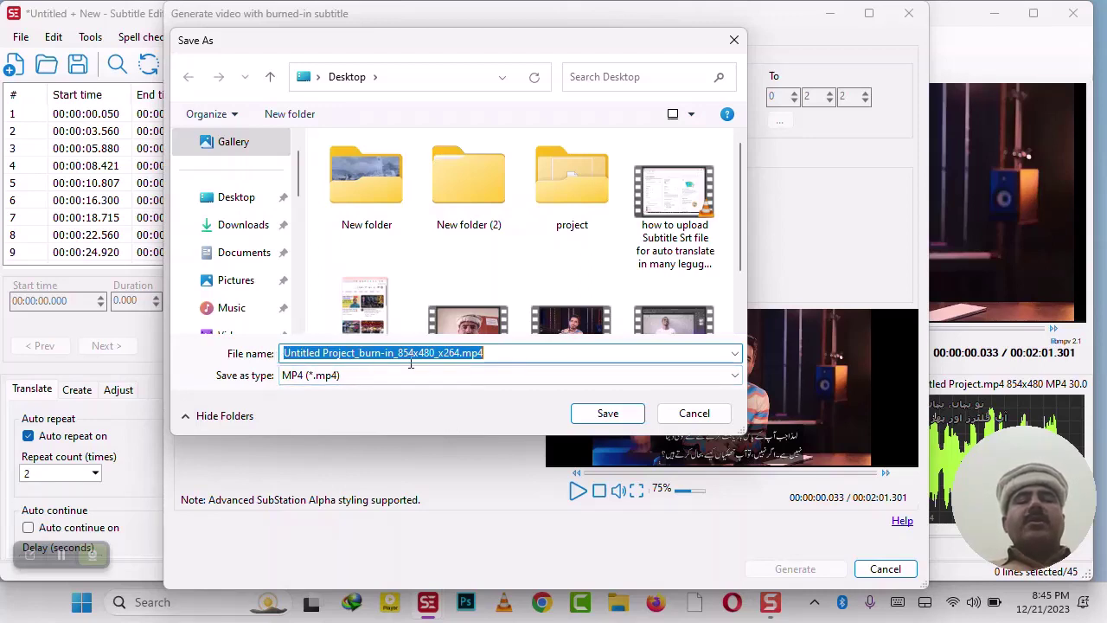
{"action": "key", "text": "Home"}
{"action": "key", "text": "ctrl+shift+Right"}
{"action": "key", "text": "Delete"}
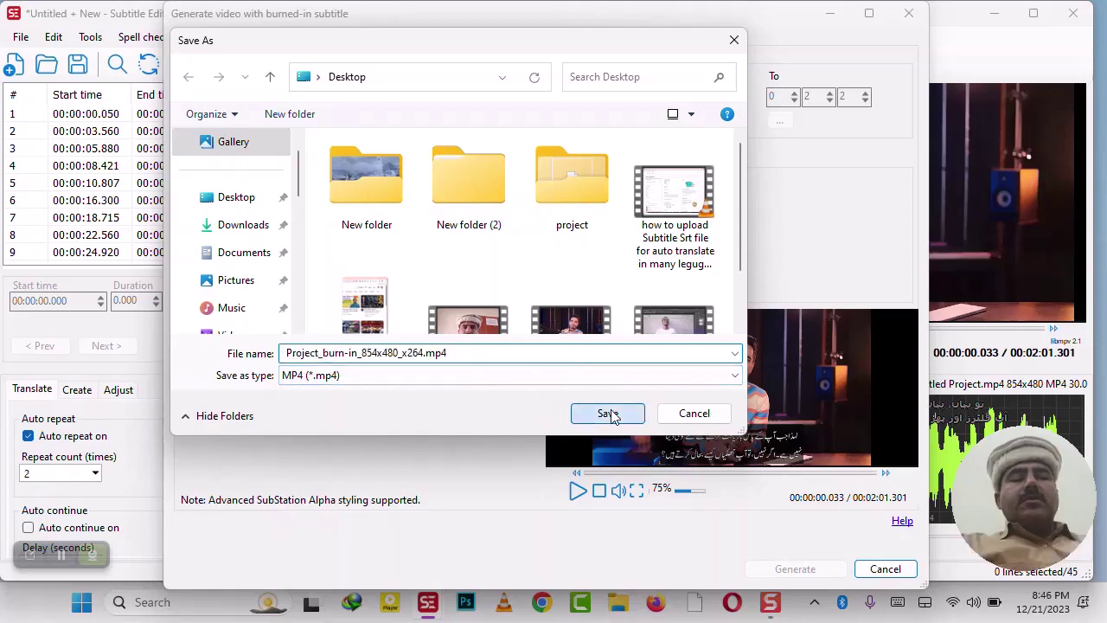
{"action": "left_click", "coordinate": [607, 413]}
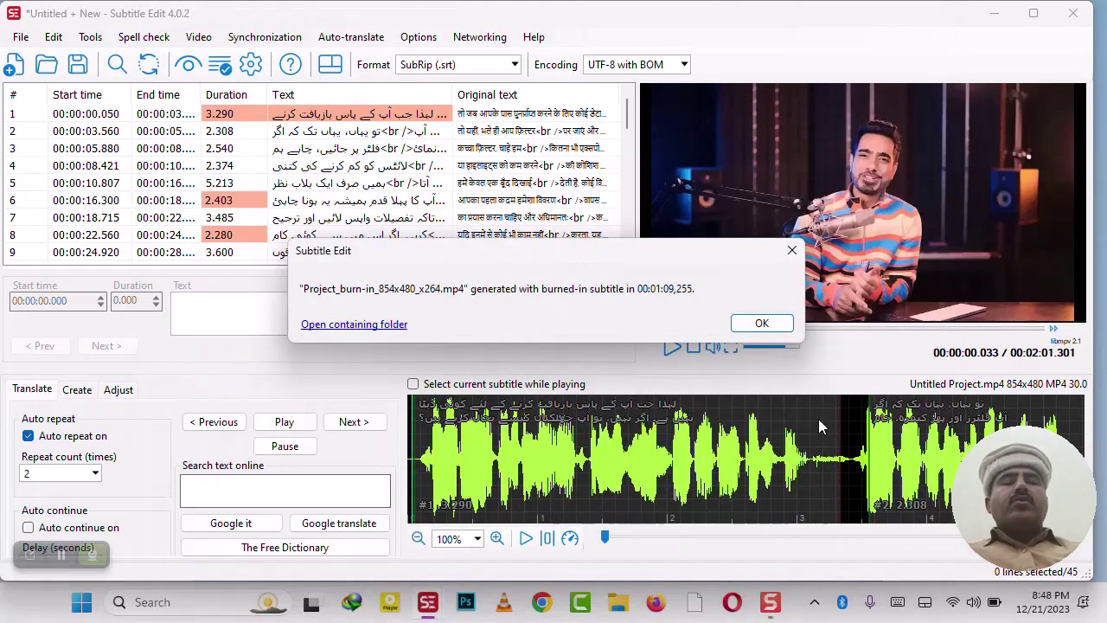
{"action": "left_click", "coordinate": [769, 324]}
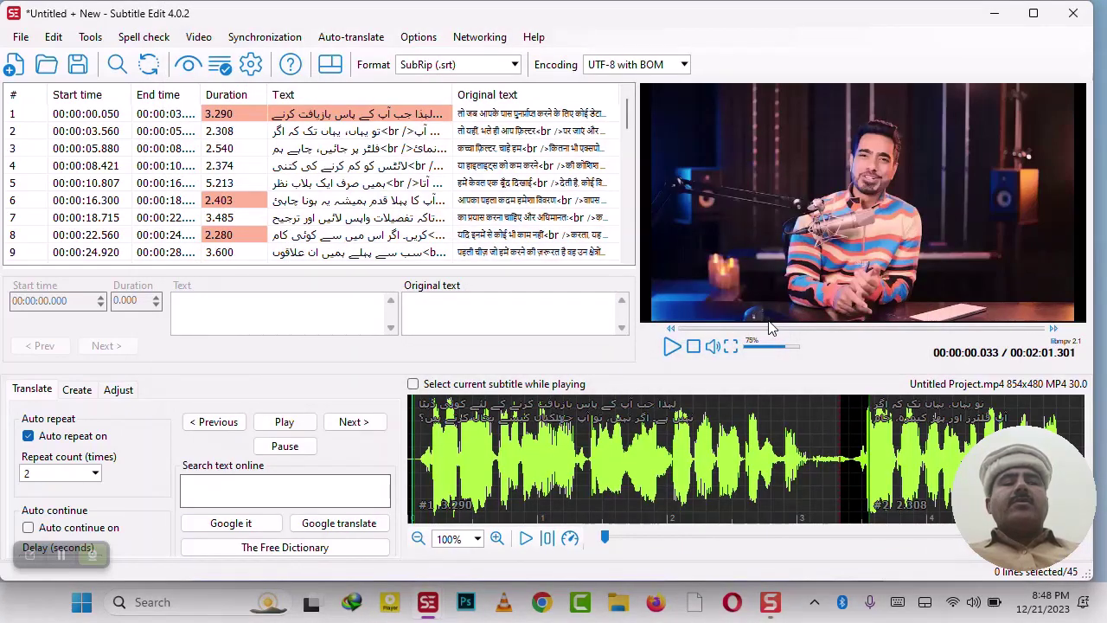
Minimize both Subtitle Edit windows to reveal the desktop
{"action": "left_click", "coordinate": [992, 14]}
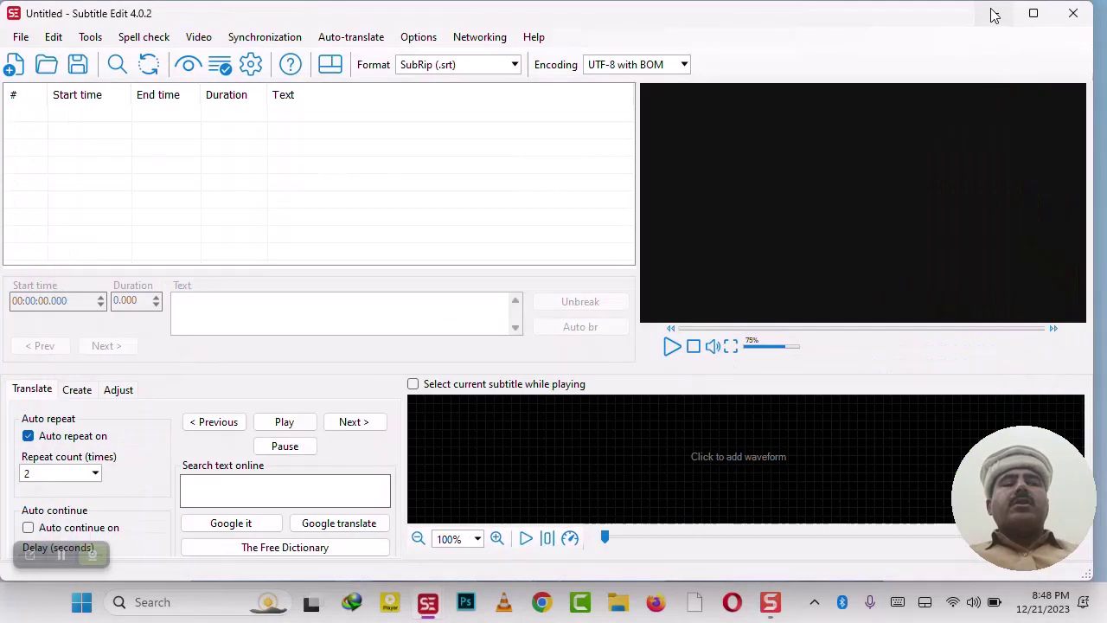
{"action": "left_click", "coordinate": [993, 14]}
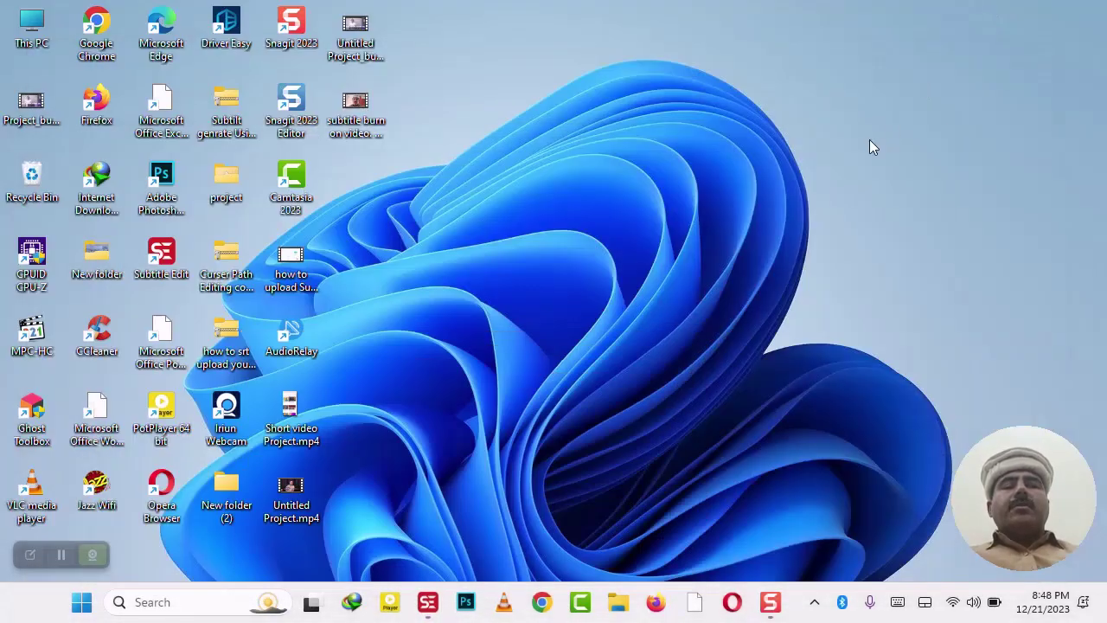